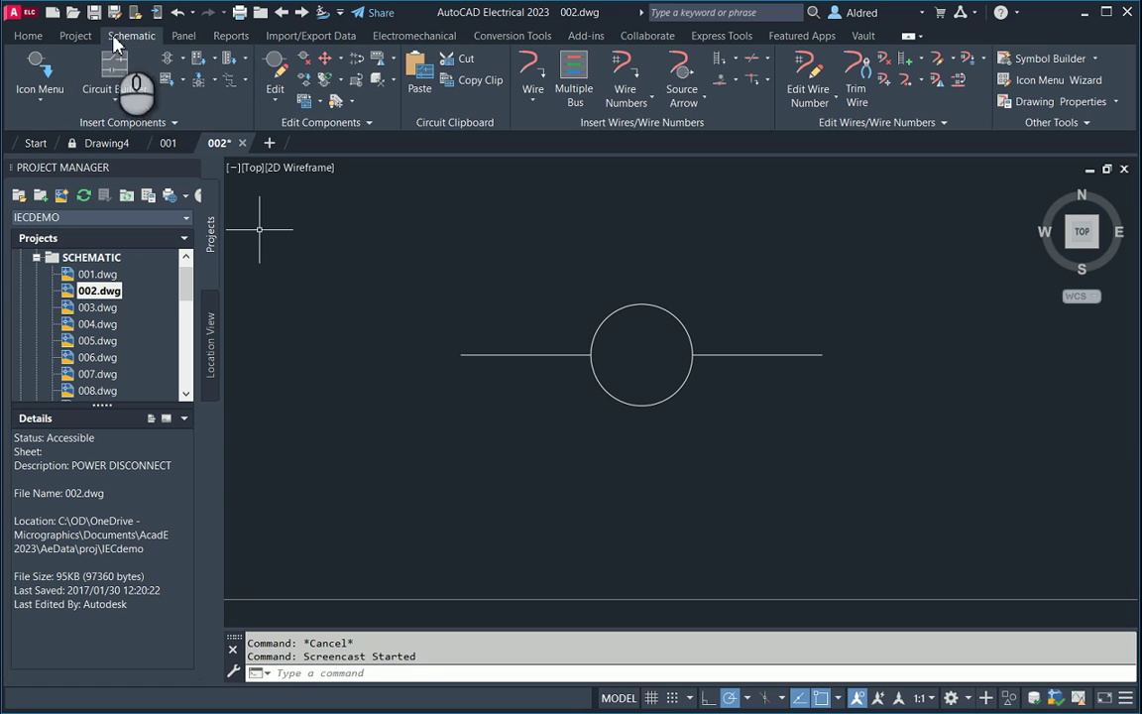
# Start Symbol Builder with the circle and both lines, inserted at the left line end
pyautogui.click(1053, 60)
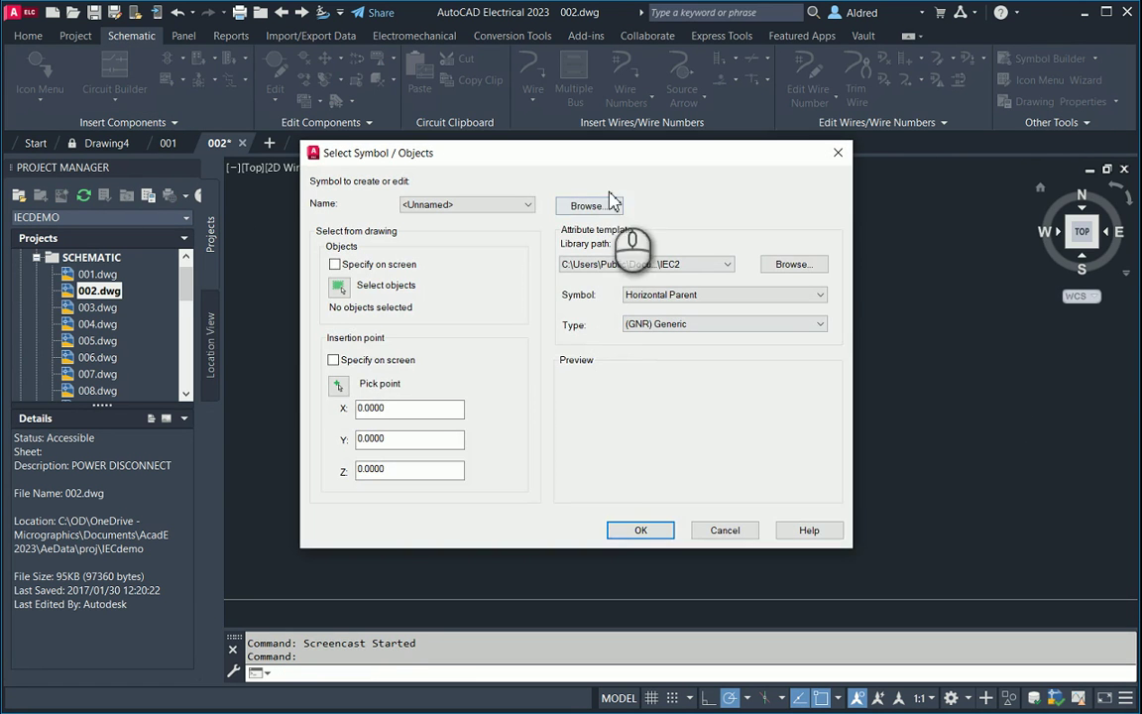
pyautogui.moveTo(579, 155); pyautogui.dragTo(555, 187)
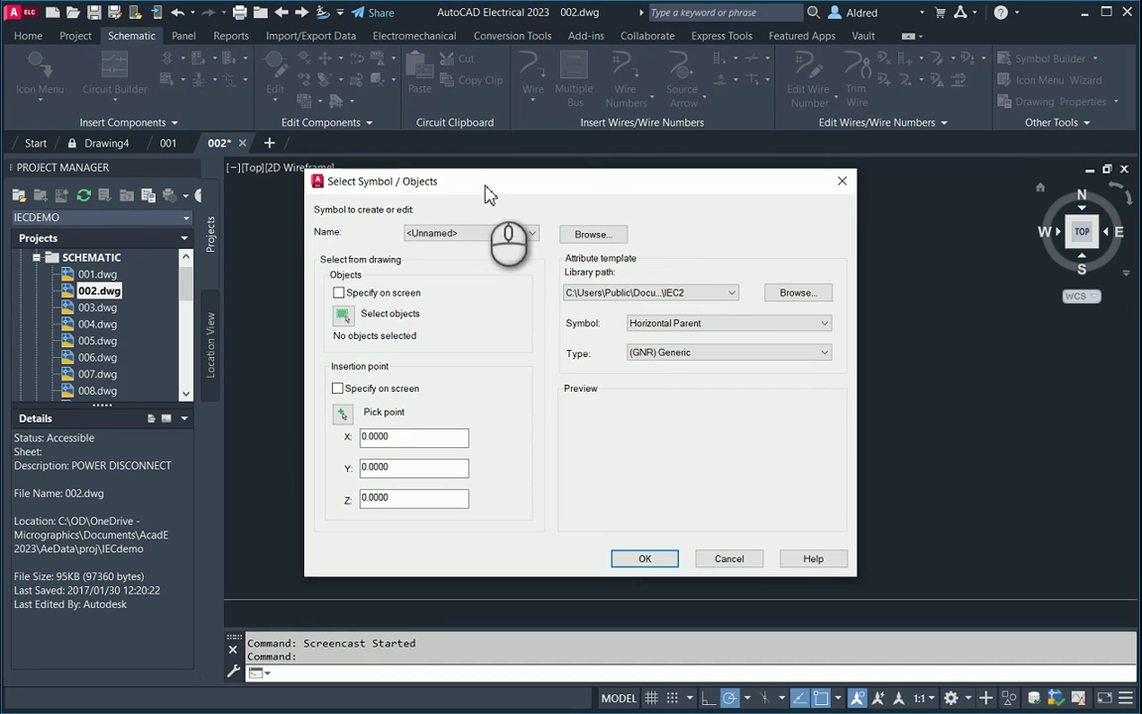
pyautogui.click(344, 315)
pyautogui.click(885, 500)
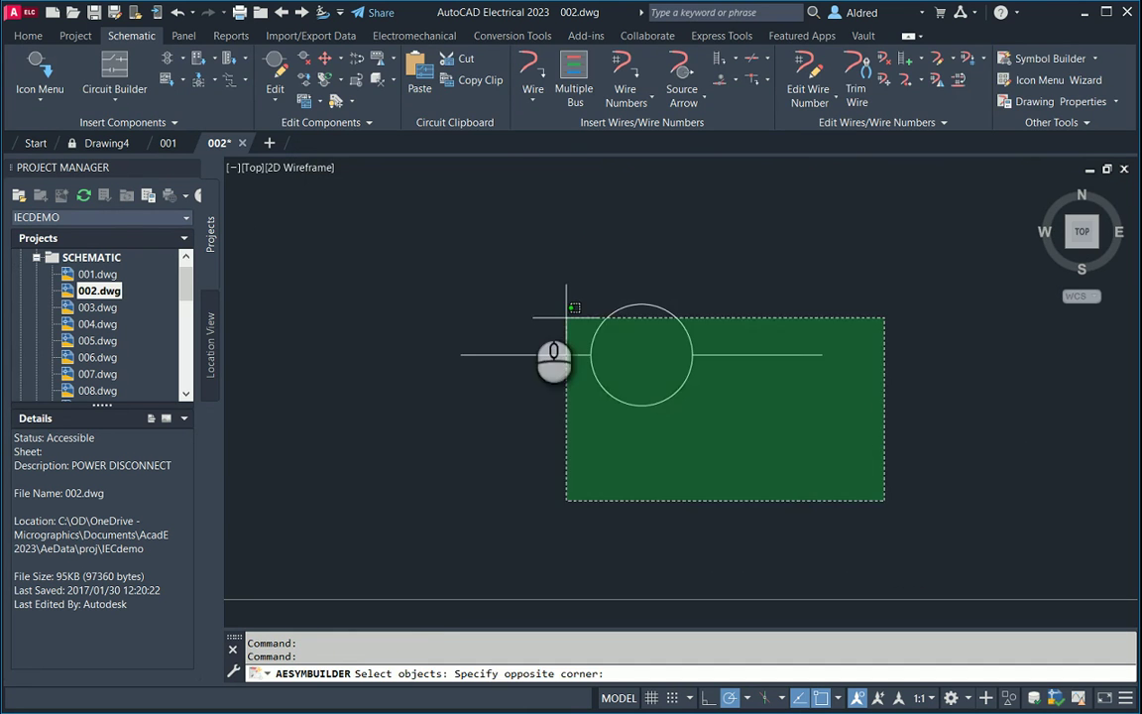
pyautogui.click(377, 242)
pyautogui.rightClick(528, 251)
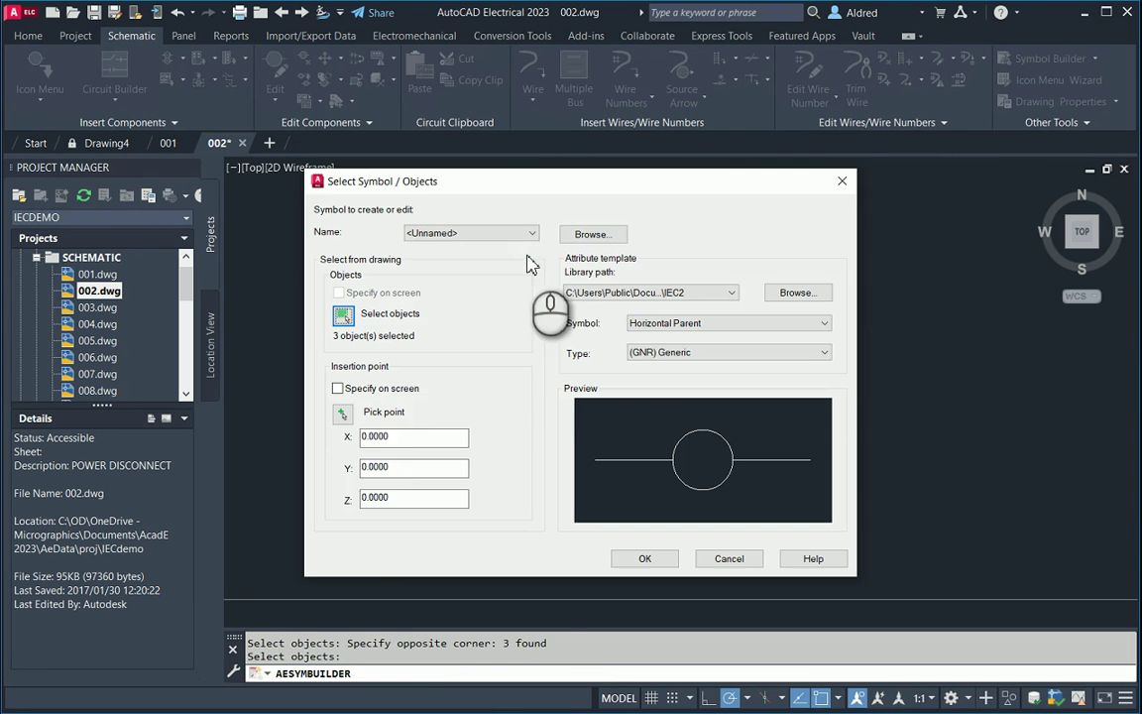
pyautogui.click(344, 415)
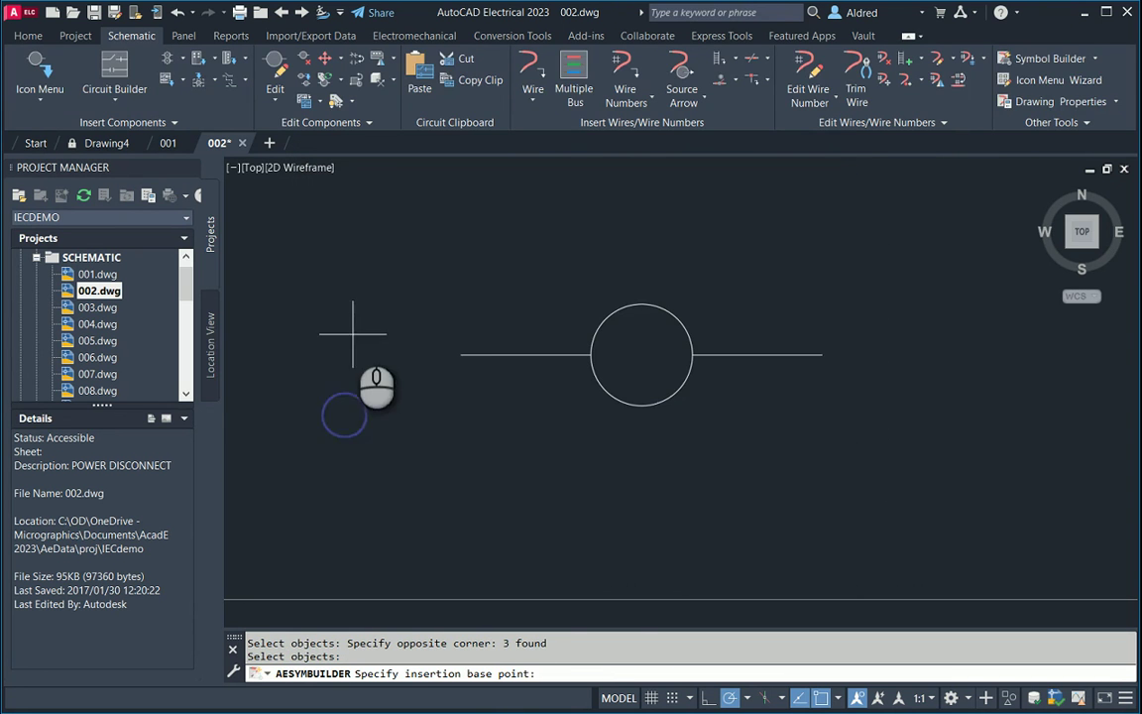
pyautogui.click(460, 354)
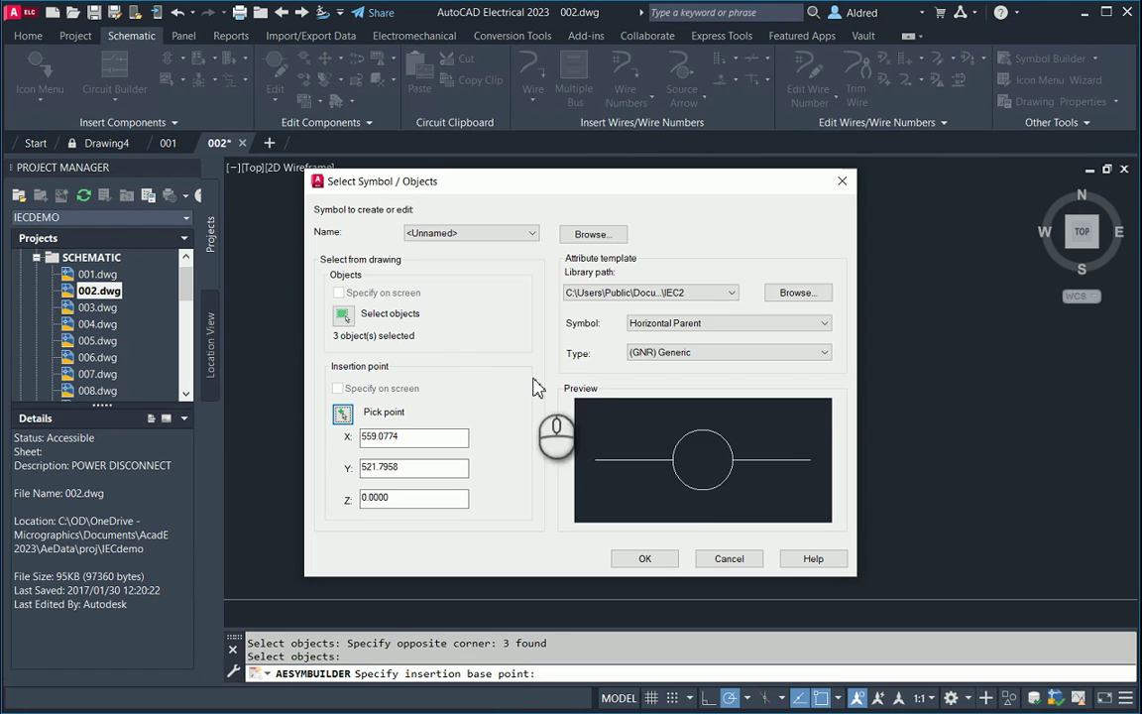
# Choose the Horizontal Parent template and (GNR) Generic component type, then confirm
pyautogui.click(688, 328)
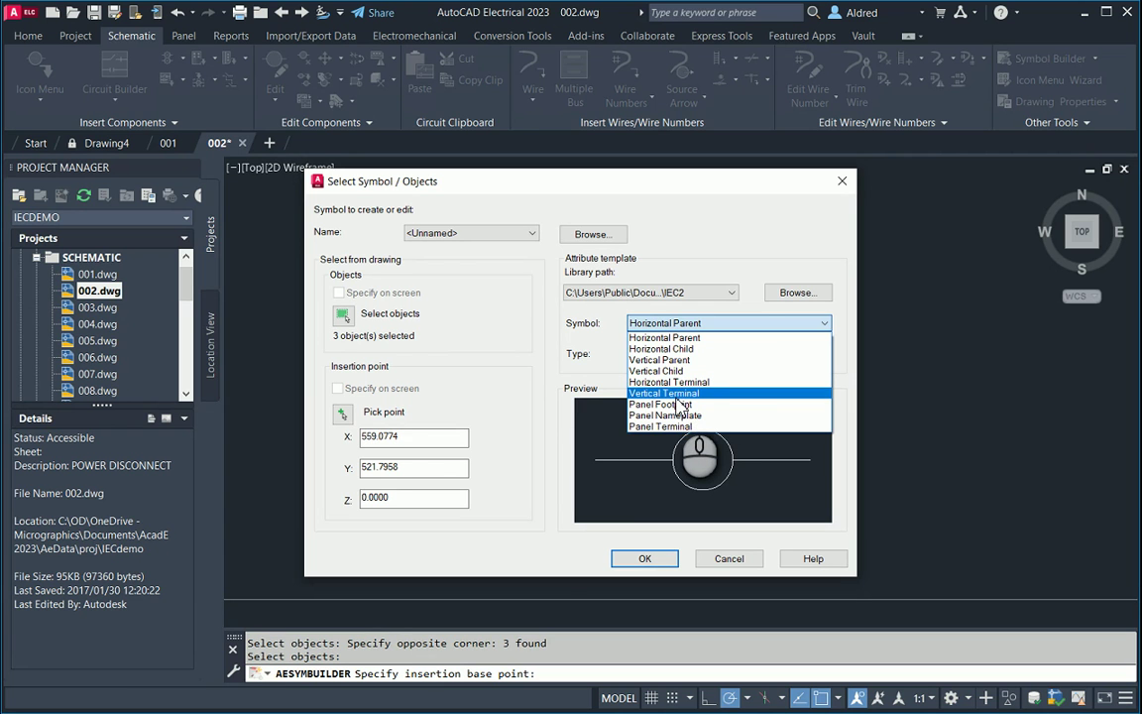
pyautogui.click(675, 338)
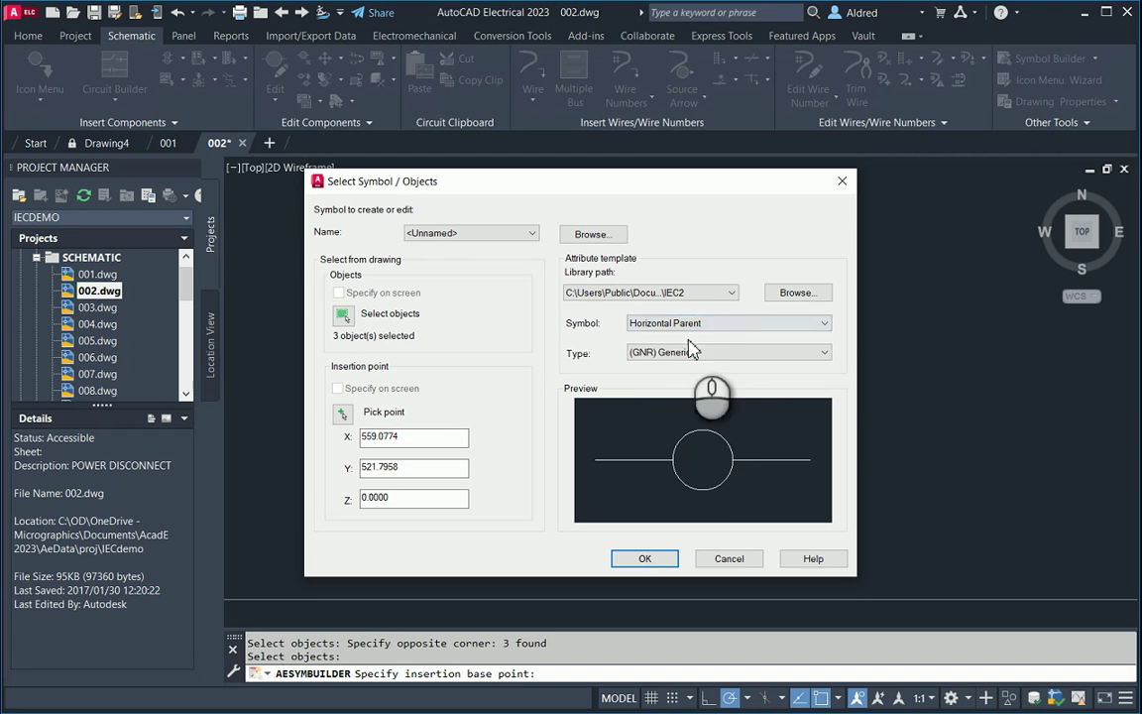
pyautogui.click(749, 354)
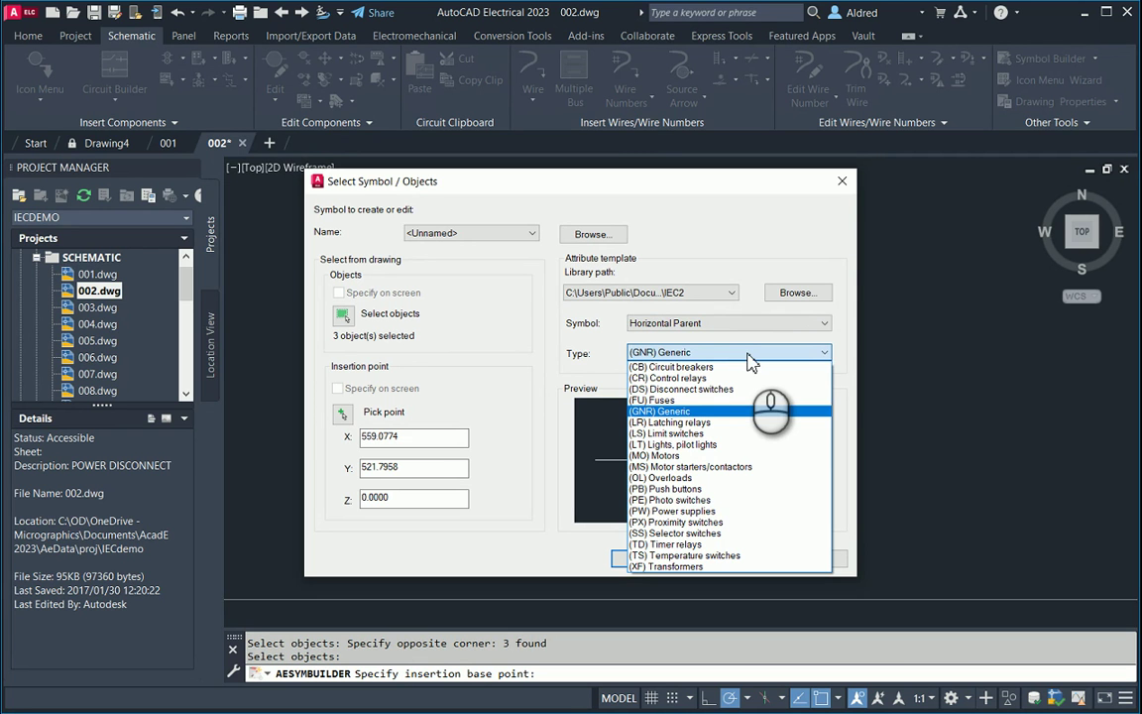
pyautogui.click(693, 412)
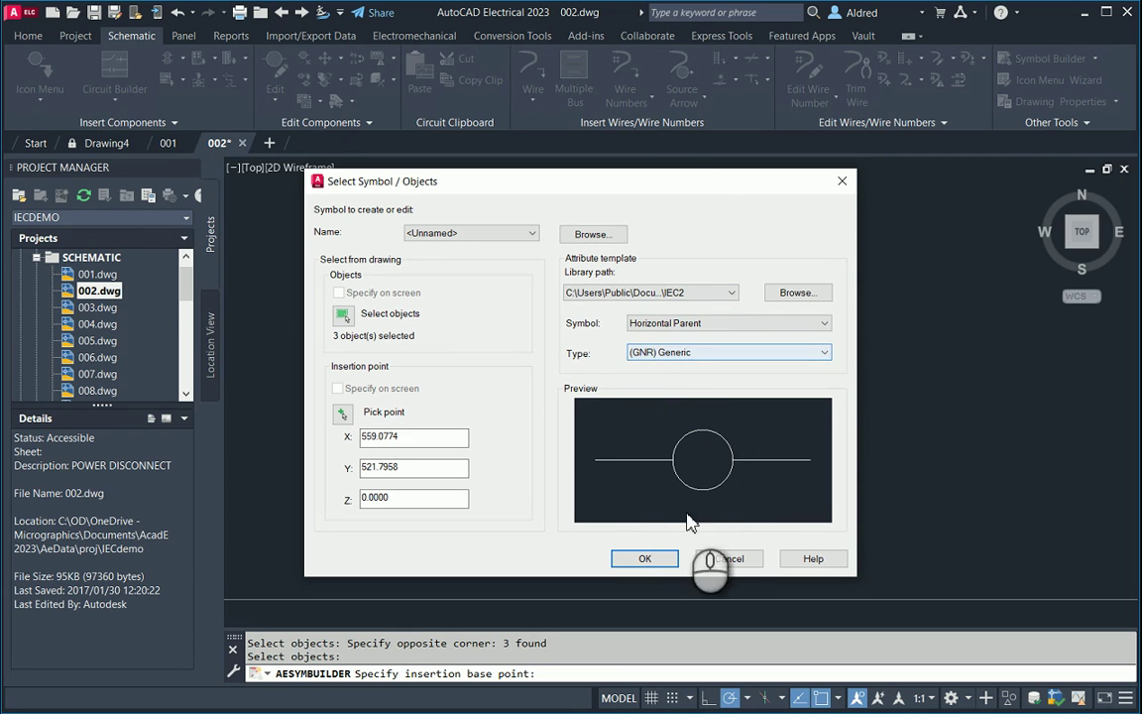
pyautogui.click(646, 557)
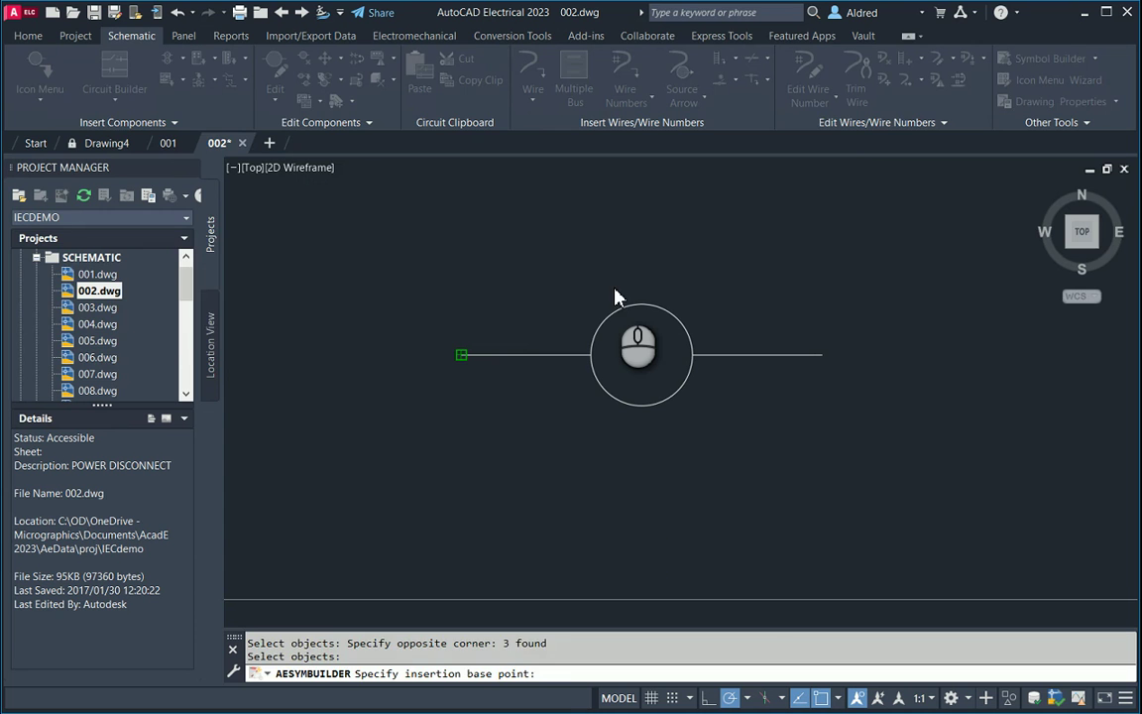
pyautogui.click(461, 354)
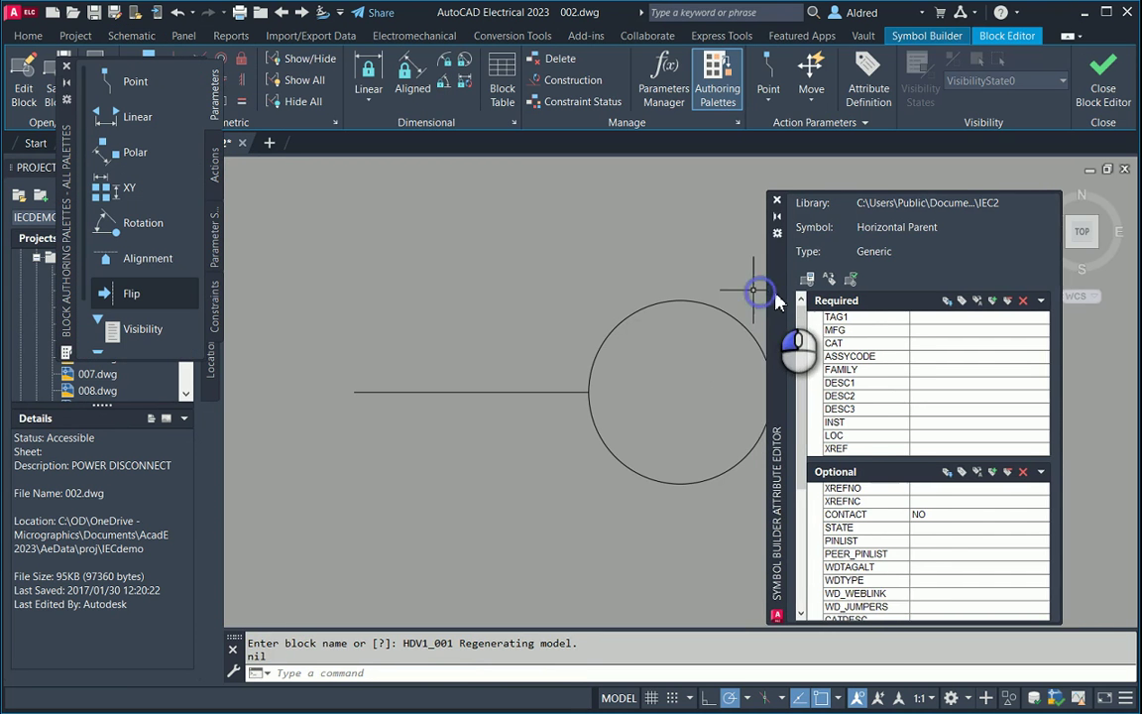
# Recenter the view on the symbol and float the Block Authoring Palettes over the drawing
pyautogui.click(712, 384)
pyautogui.moveTo(712, 384)
pyautogui.mouseDown(button='middle')
pyautogui.moveTo(634, 334)
pyautogui.moveTo(693, 377)
pyautogui.moveTo(683, 377)
pyautogui.mouseUp(button='middle')
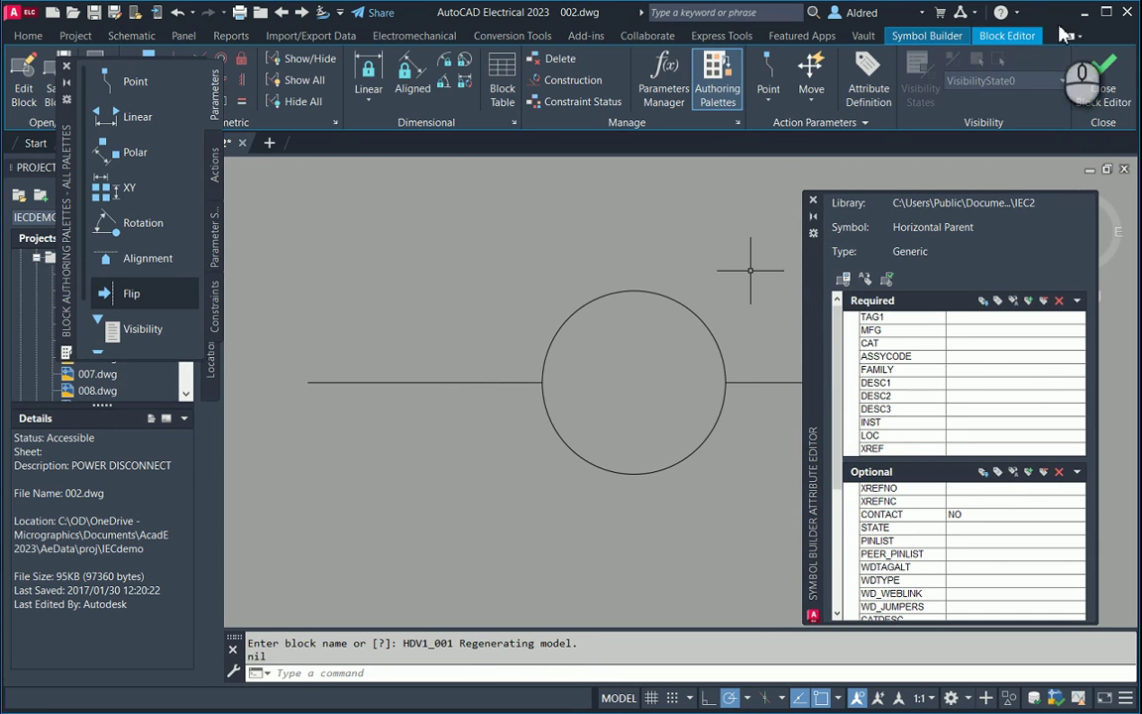
pyautogui.click(928, 38)
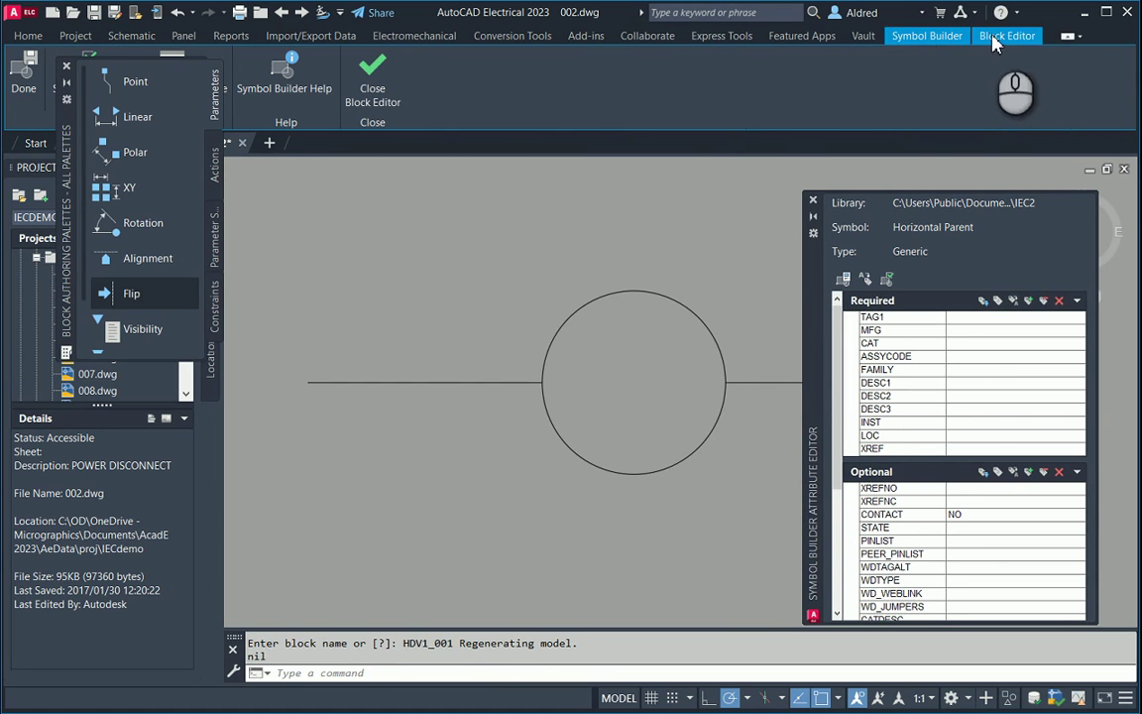
pyautogui.moveTo(66, 189)
pyautogui.mouseDown()
pyautogui.moveTo(249, 325)
pyautogui.moveTo(319, 342)
pyautogui.moveTo(317, 385)
pyautogui.mouseUp()
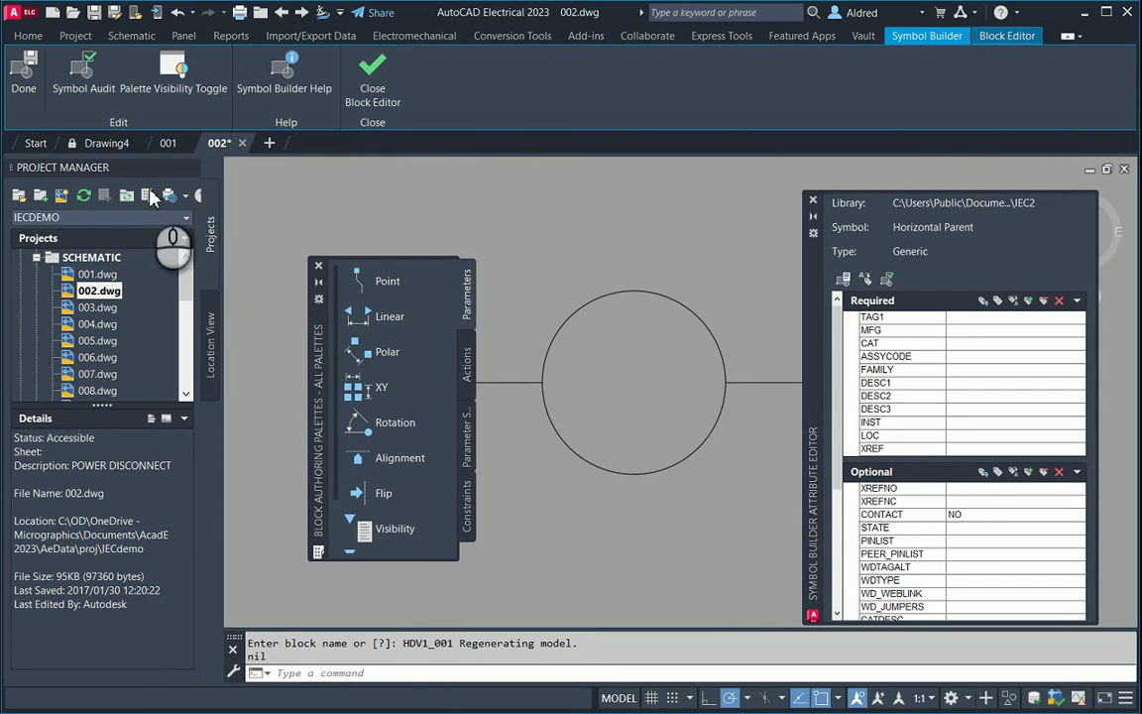
pyautogui.click(85, 79)
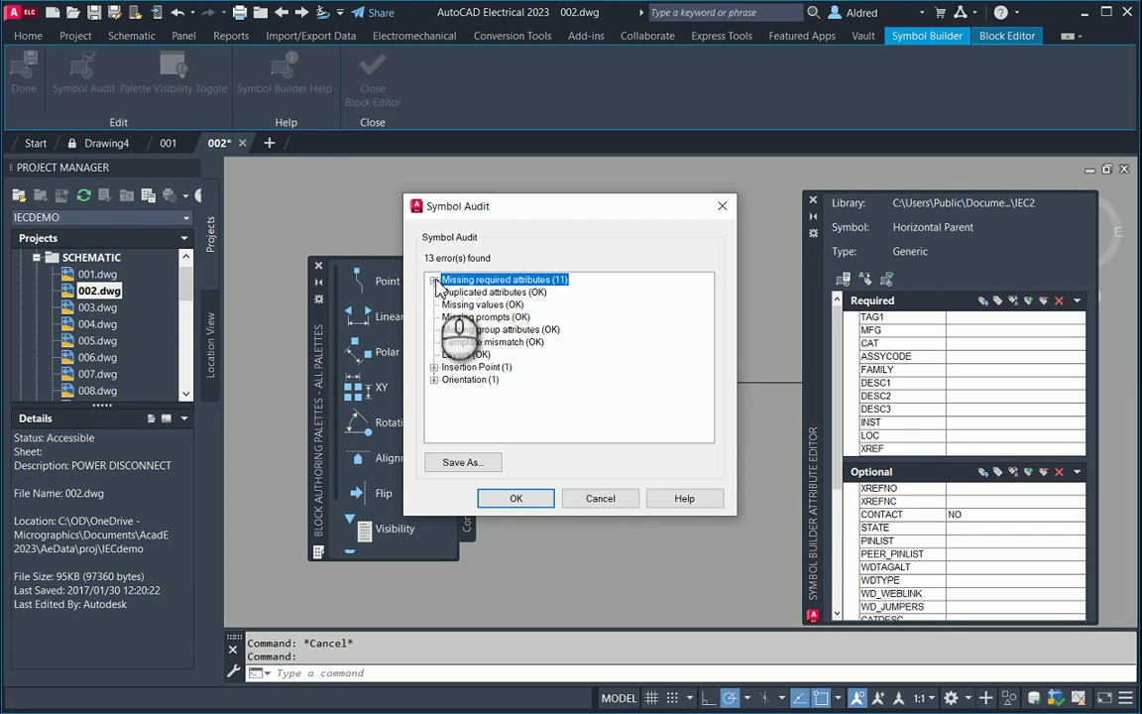
pyautogui.doubleClick(458, 282)
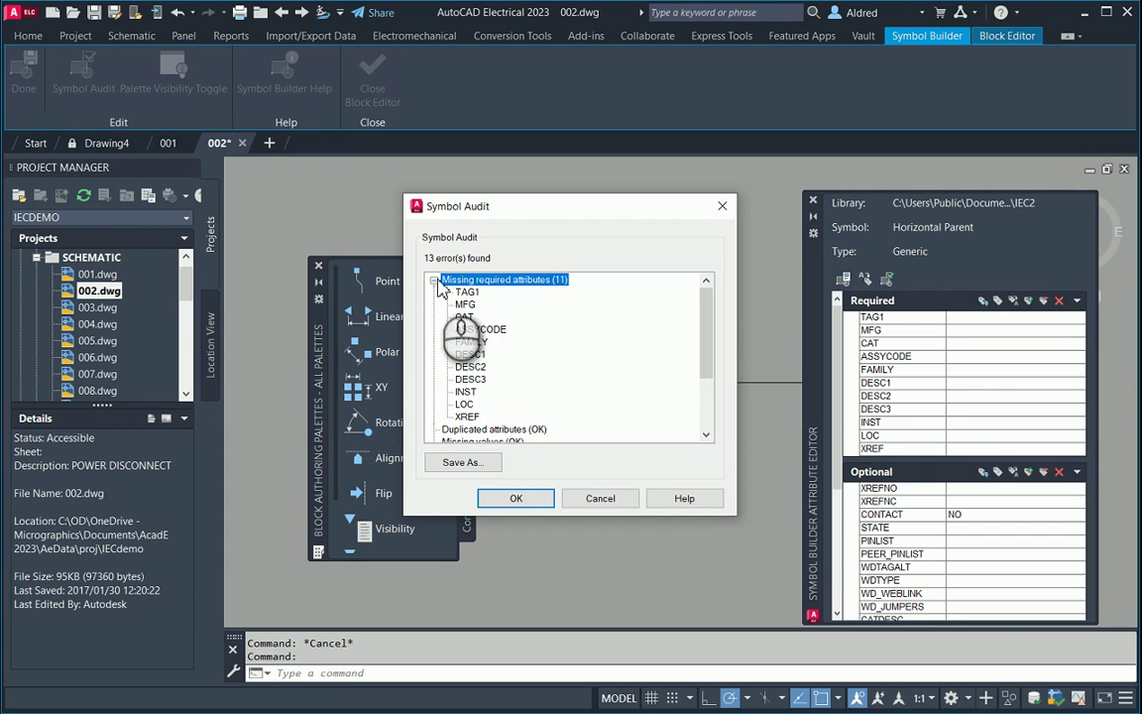
pyautogui.moveTo(575, 208); pyautogui.dragTo(400, 195)
pyautogui.click(492, 475)
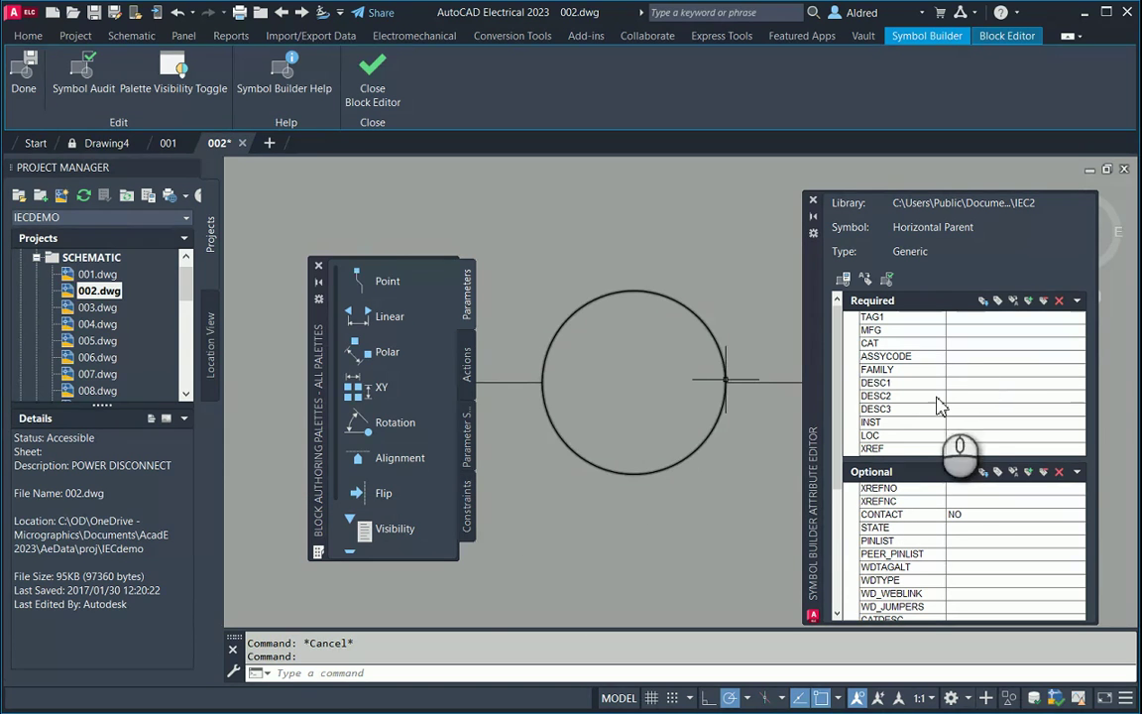
# Place the required attributes TAG1 through XREF on the circle, then re-run Symbol Audit
pyautogui.click(913, 319)
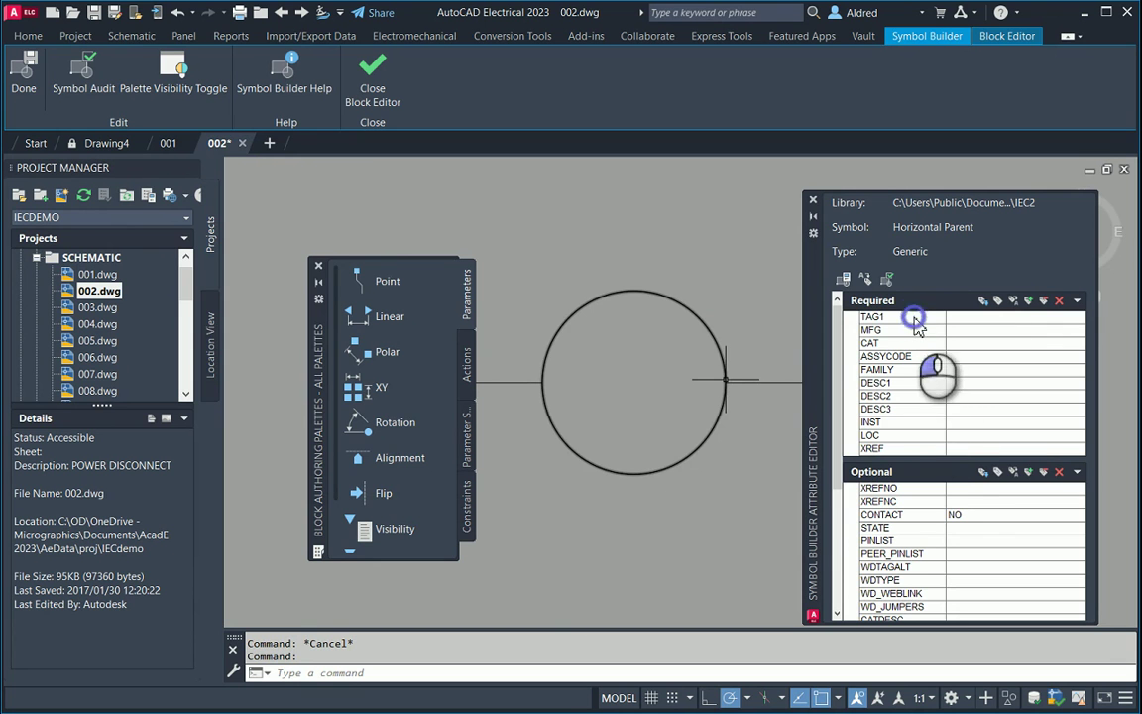
pyautogui.keyDown('shift'); pyautogui.click(902, 454); pyautogui.keyUp('shift')
pyautogui.moveTo(901, 408); pyautogui.dragTo(611, 399)
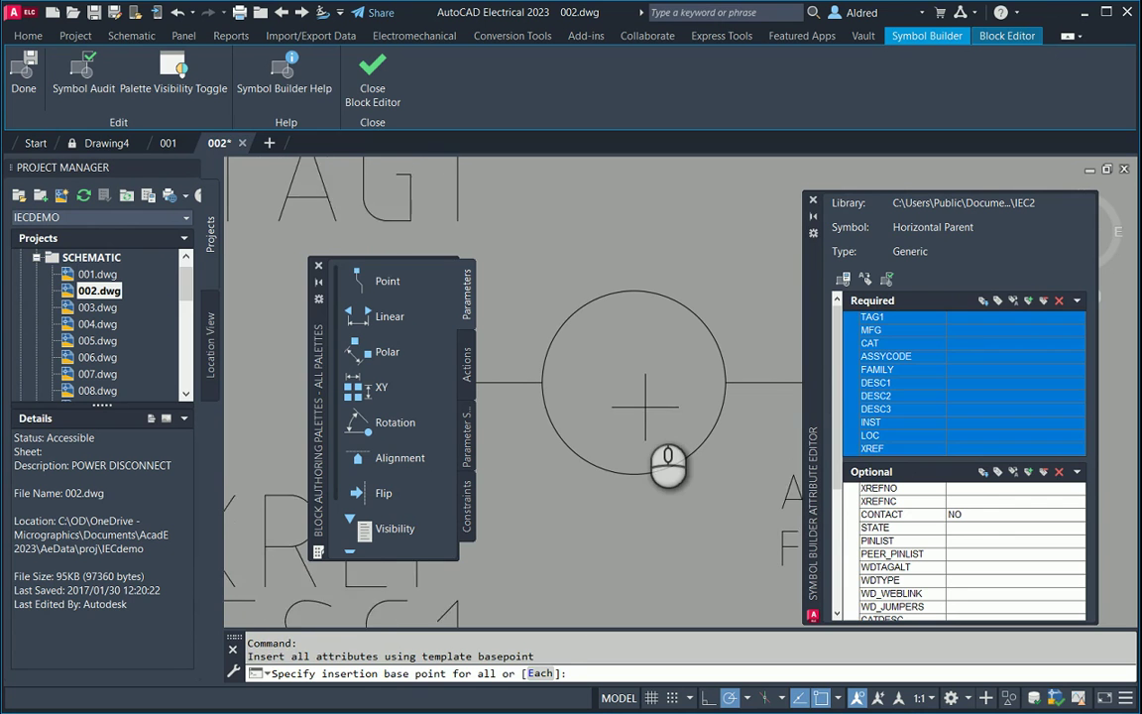
pyautogui.click(644, 384)
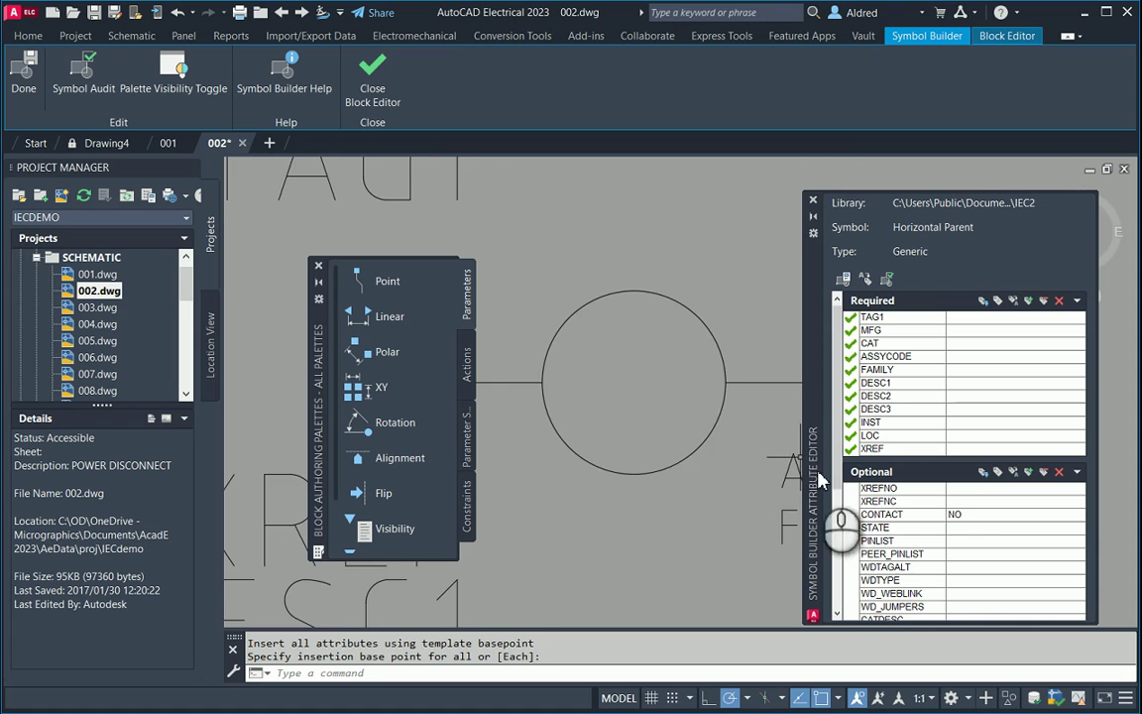
pyautogui.scroll(-5, 701, 424)
pyautogui.moveTo(701, 424); pyautogui.dragTo(674, 381, button='middle')
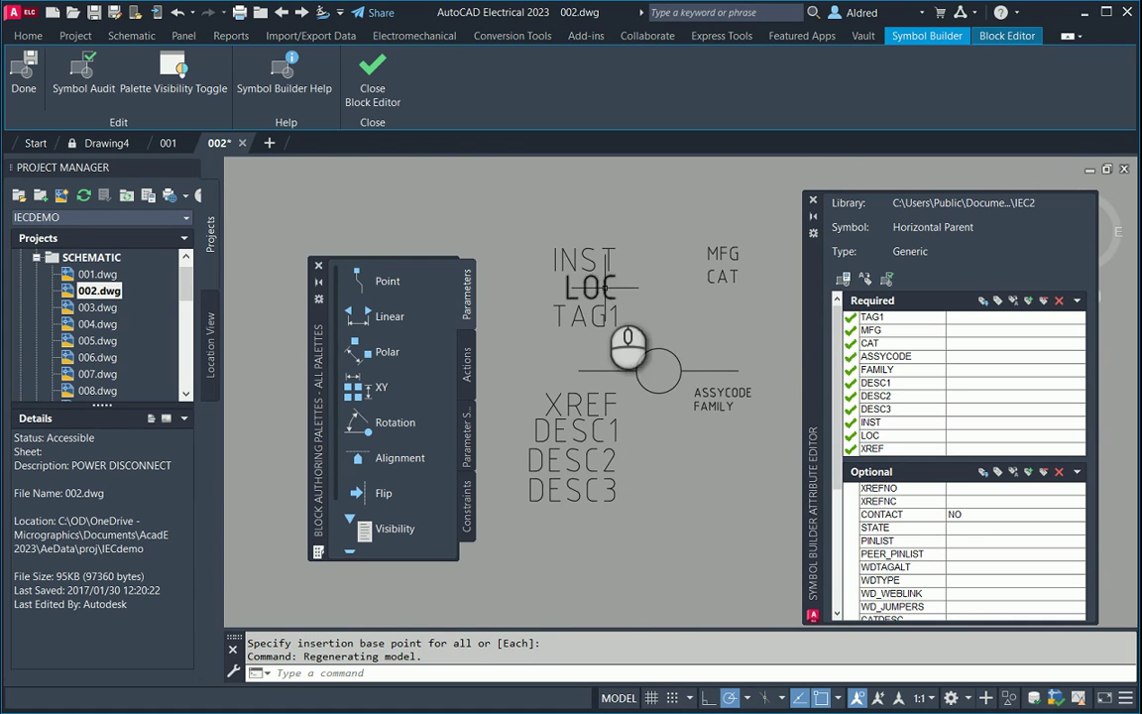
pyautogui.click(84, 69)
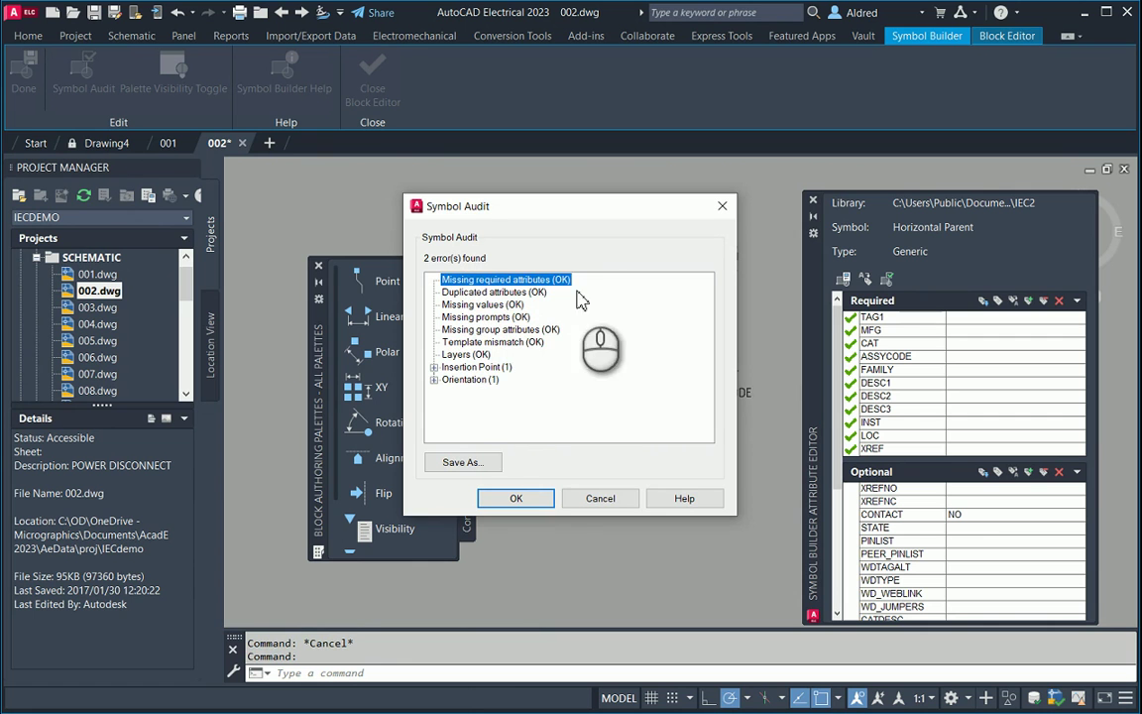
# Inspect the 'Not in line with wire connections' insertion point error, then close the audit
pyautogui.click(434, 367)
pyautogui.click(486, 379)
pyautogui.click(478, 367)
pyautogui.click(486, 378)
pyautogui.click(478, 367)
pyautogui.click(485, 379)
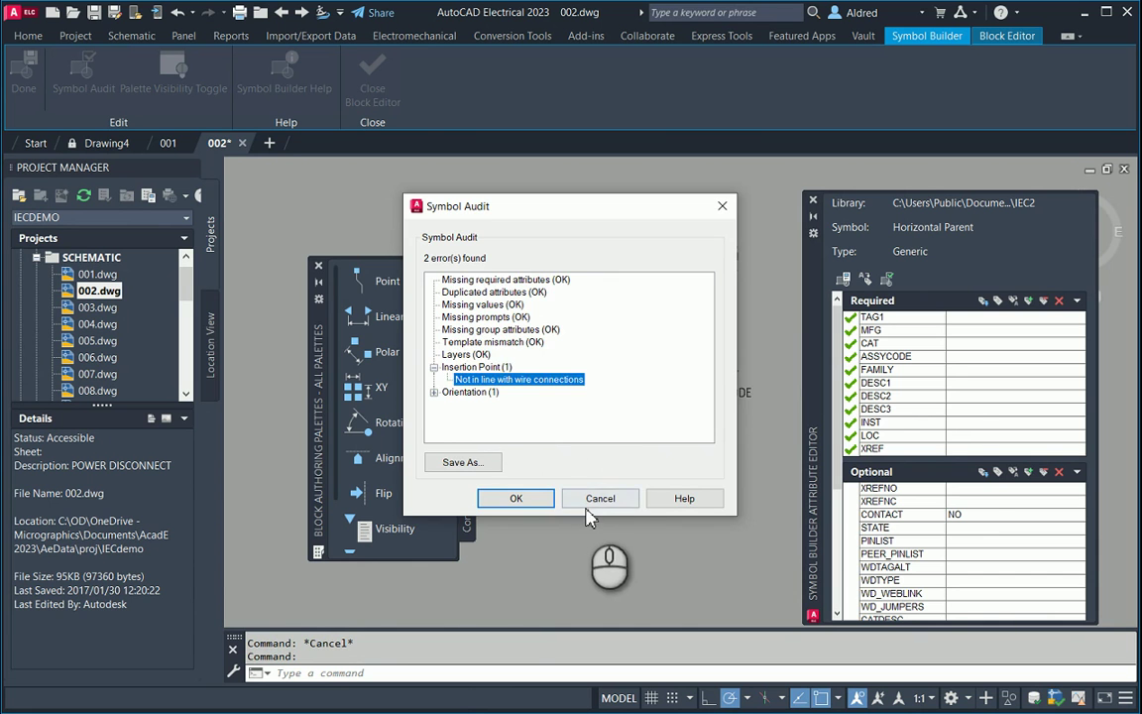
pyautogui.click(602, 498)
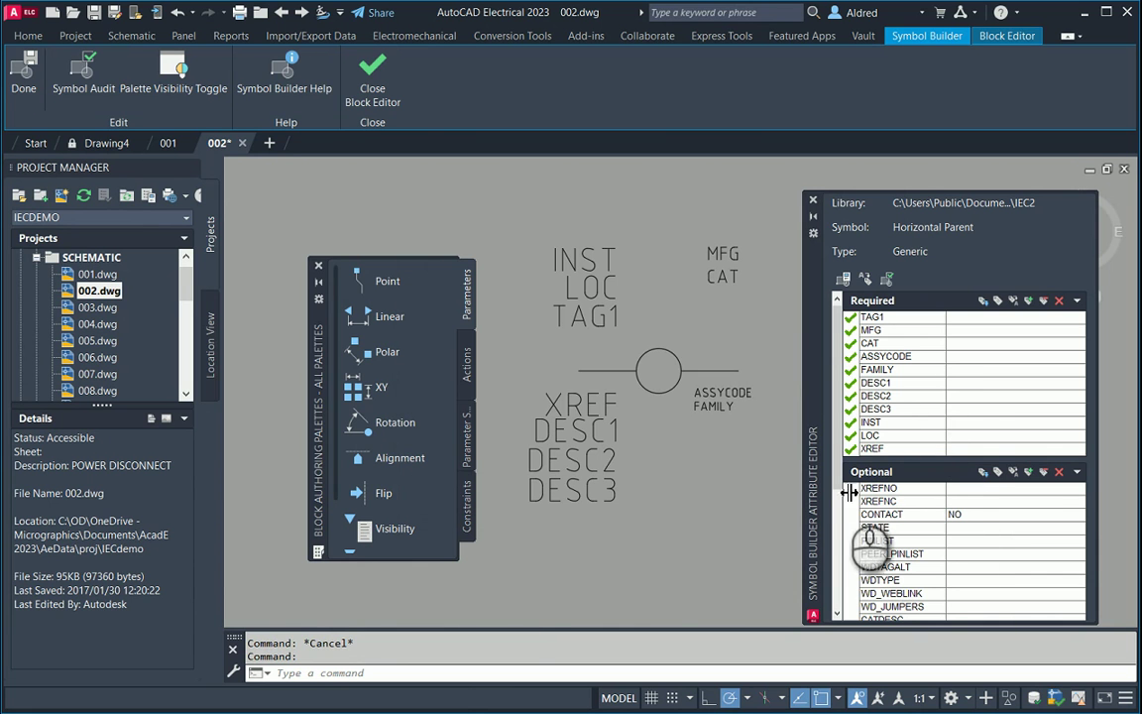
pyautogui.moveTo(837, 479); pyautogui.dragTo(834, 634)
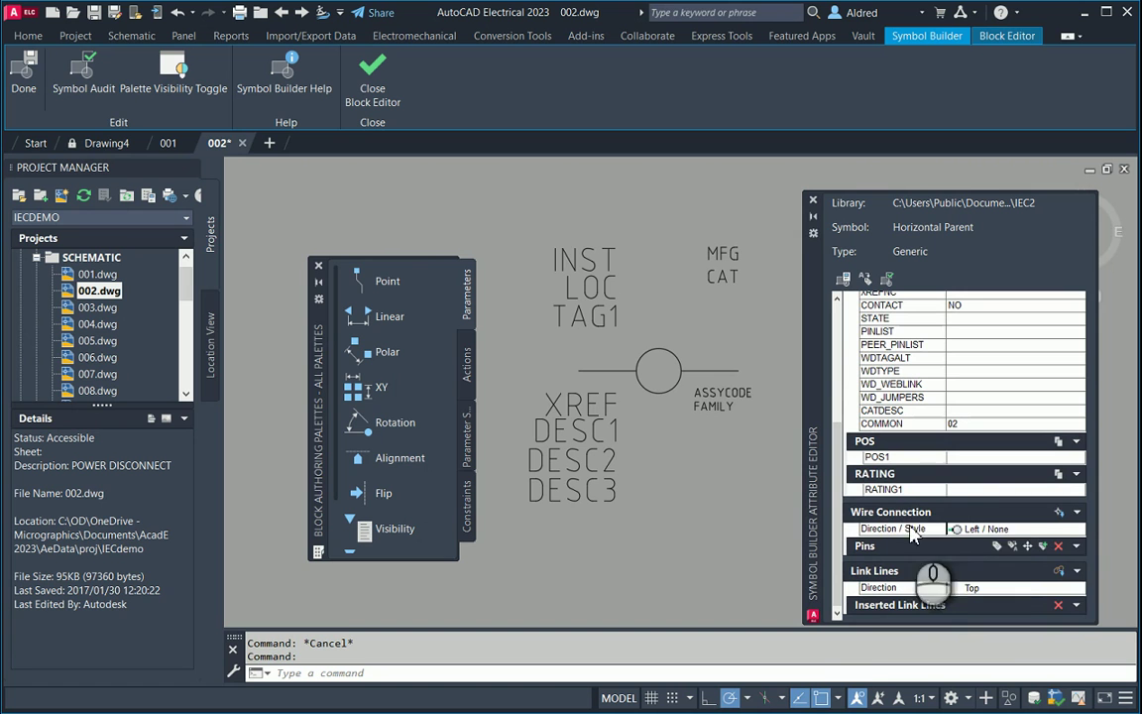
# Add wire connection TERM01, direction Left / None, at the left line end
pyautogui.click(1078, 530)
pyautogui.click(1078, 530)
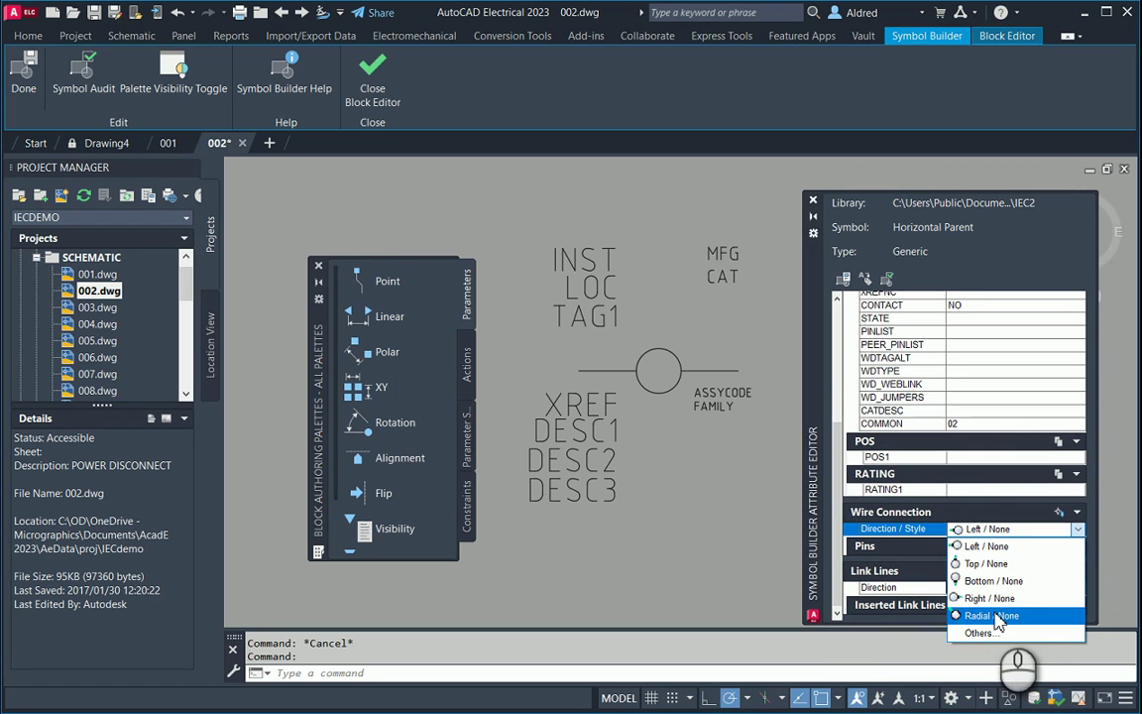
pyautogui.click(988, 546)
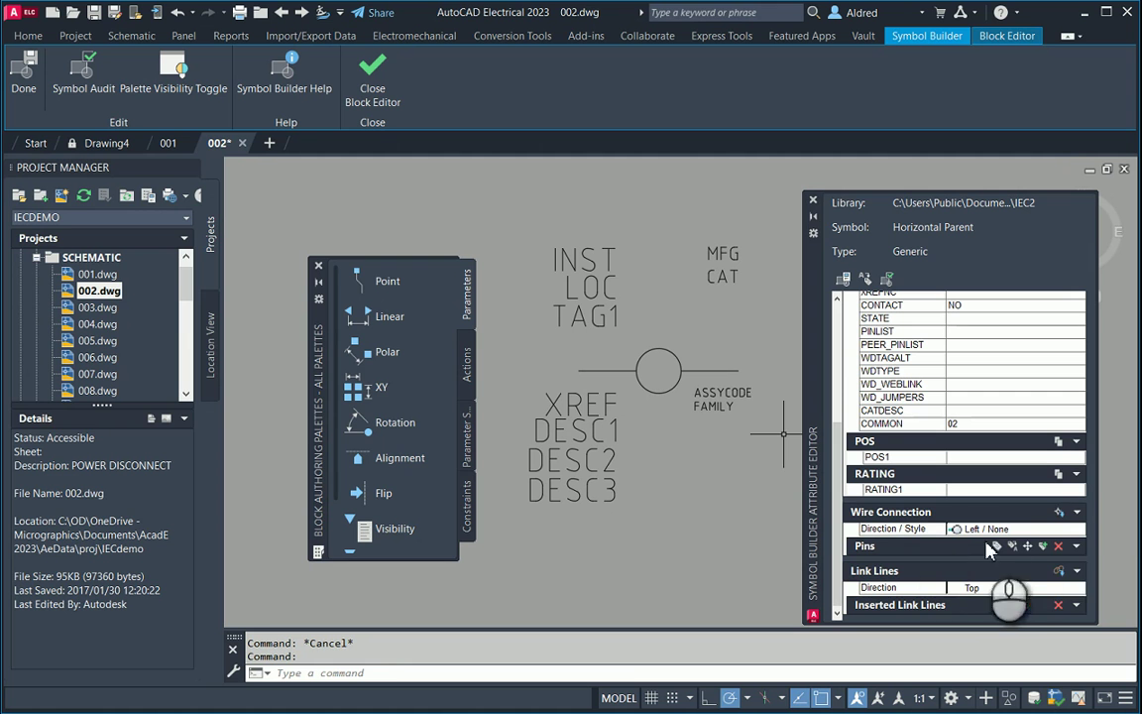
pyautogui.click(1060, 521)
pyautogui.click(575, 373)
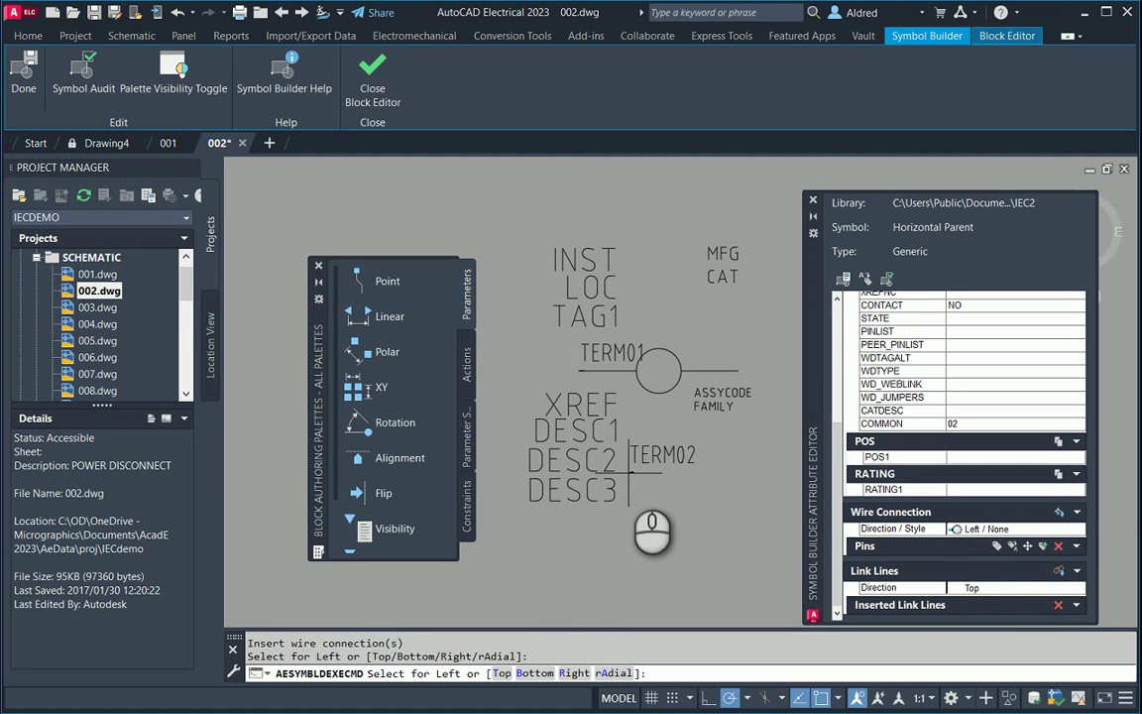
pyautogui.press('Escape')
# Switch the connection direction to Right / None to add TERM02
pyautogui.click(1012, 529)
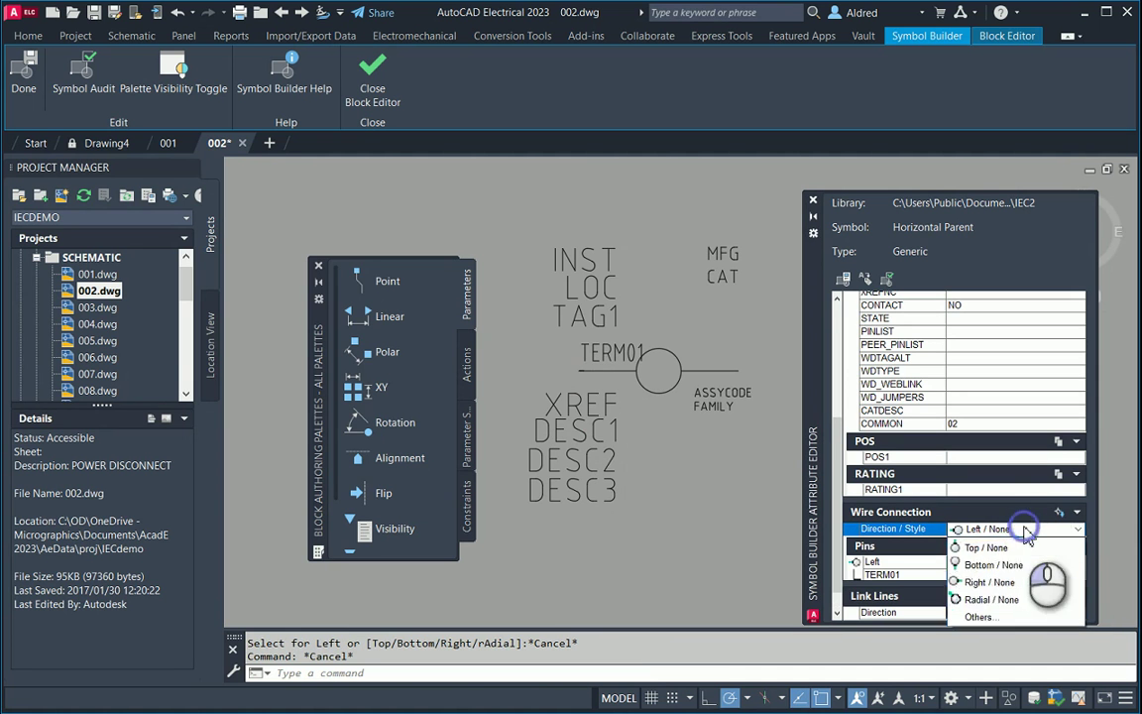
pyautogui.click(1002, 598)
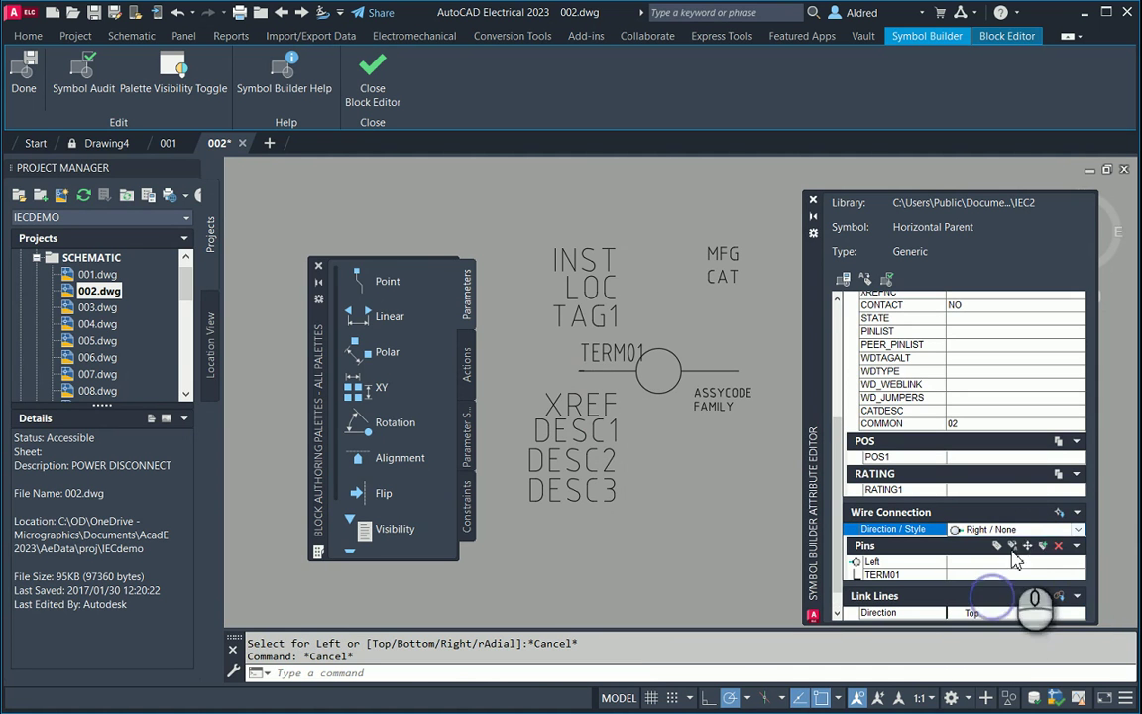
pyautogui.click(1059, 512)
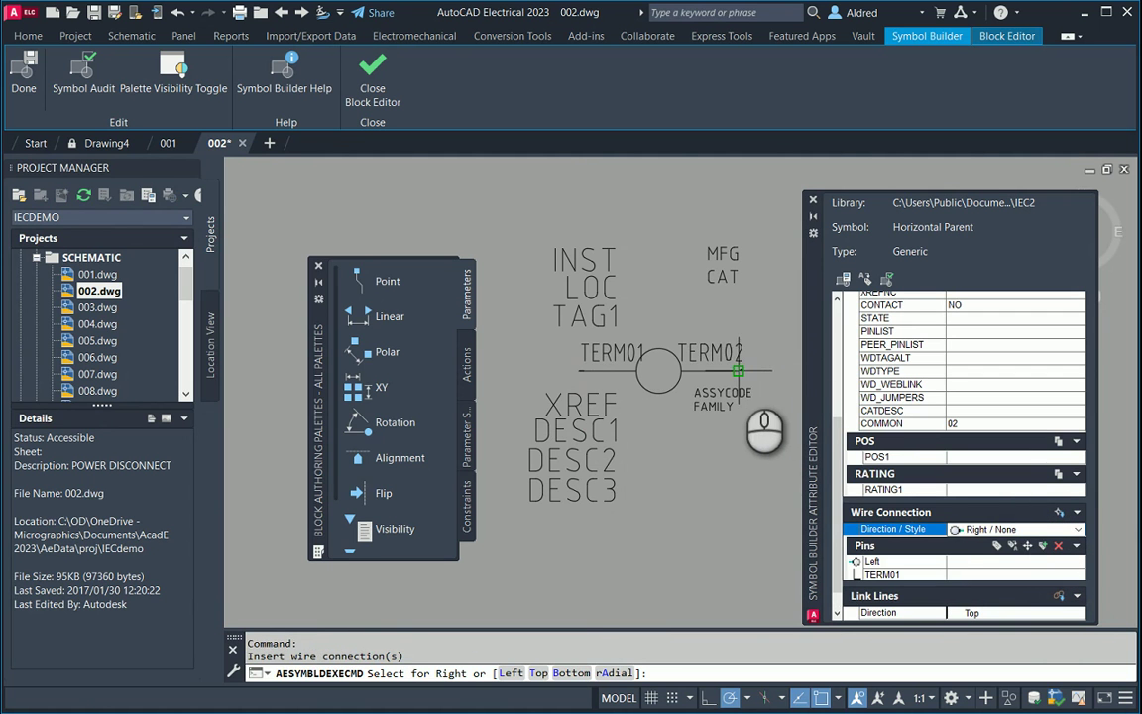
pyautogui.click(85, 83)
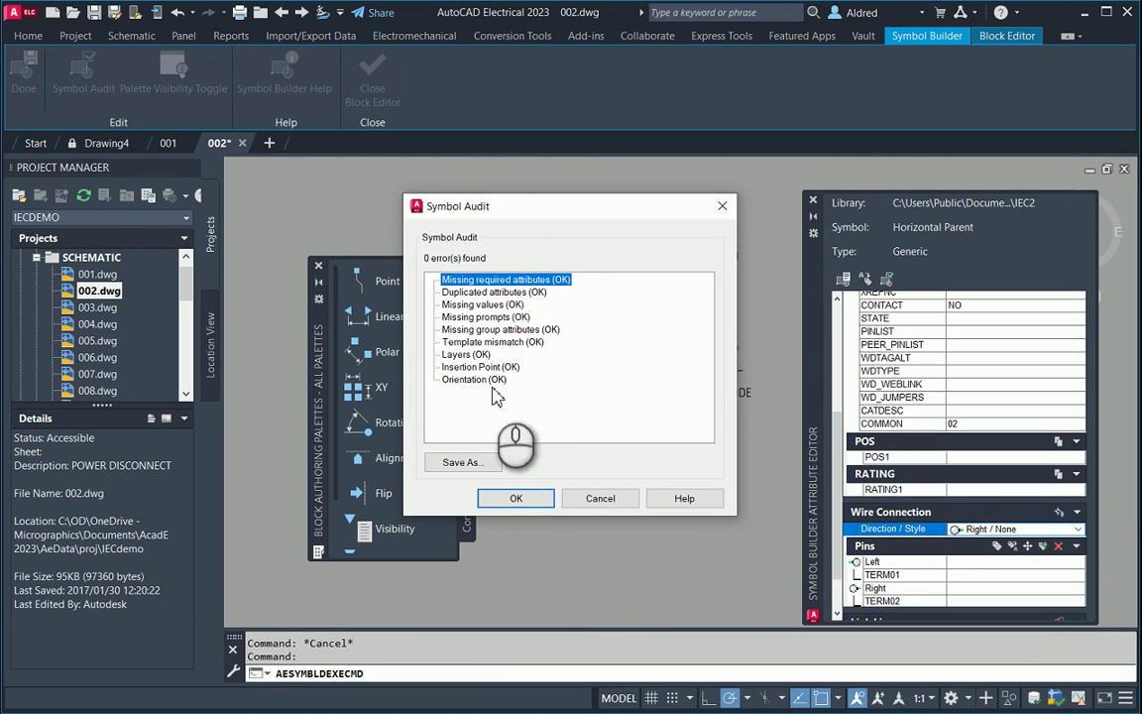
pyautogui.click(516, 497)
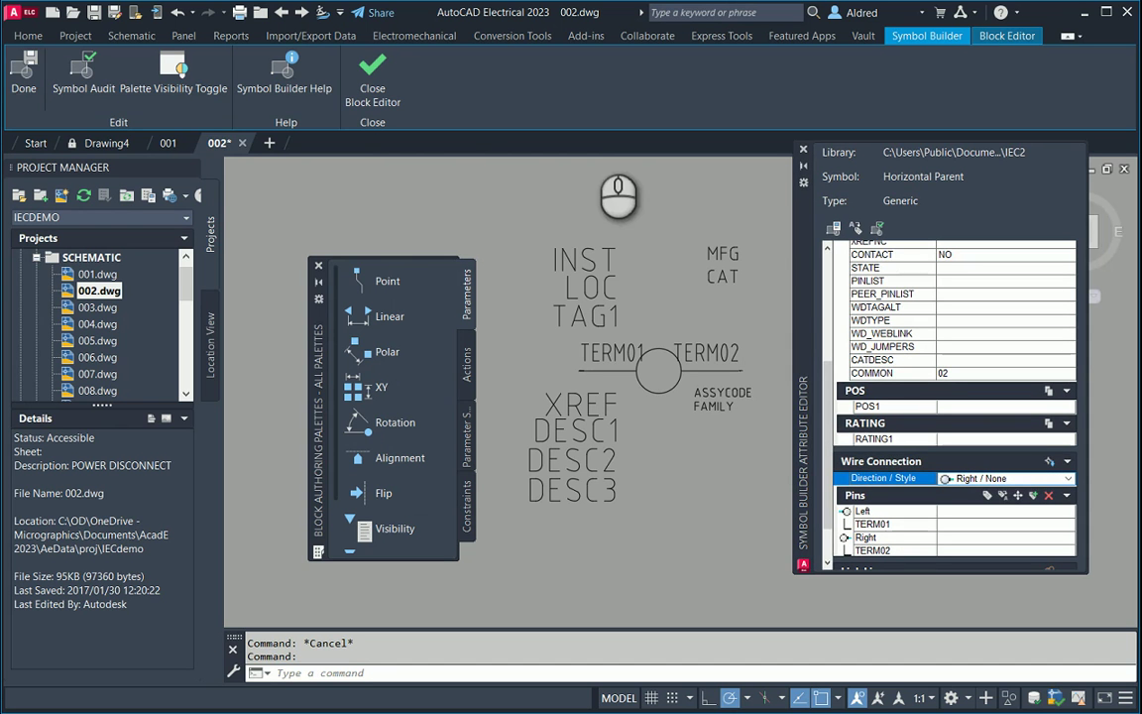
# Save the symbol as Wblock HDV1_003 with Icon image checked
pyautogui.click(26, 79)
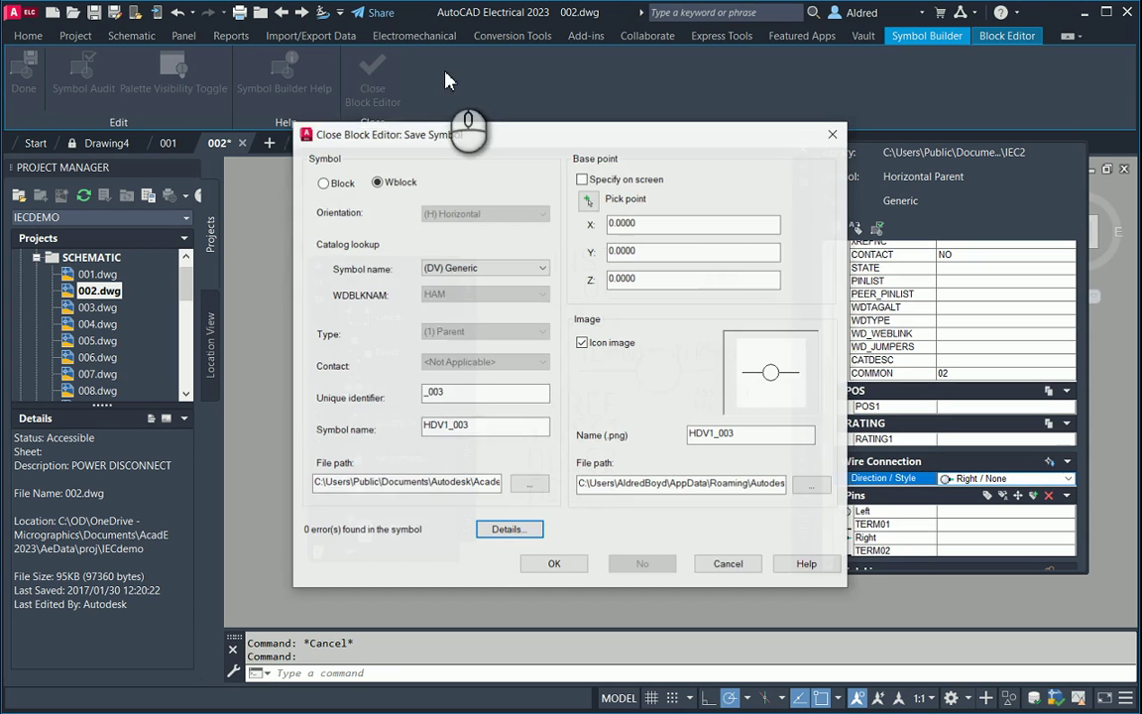
pyautogui.moveTo(459, 139); pyautogui.dragTo(441, 95)
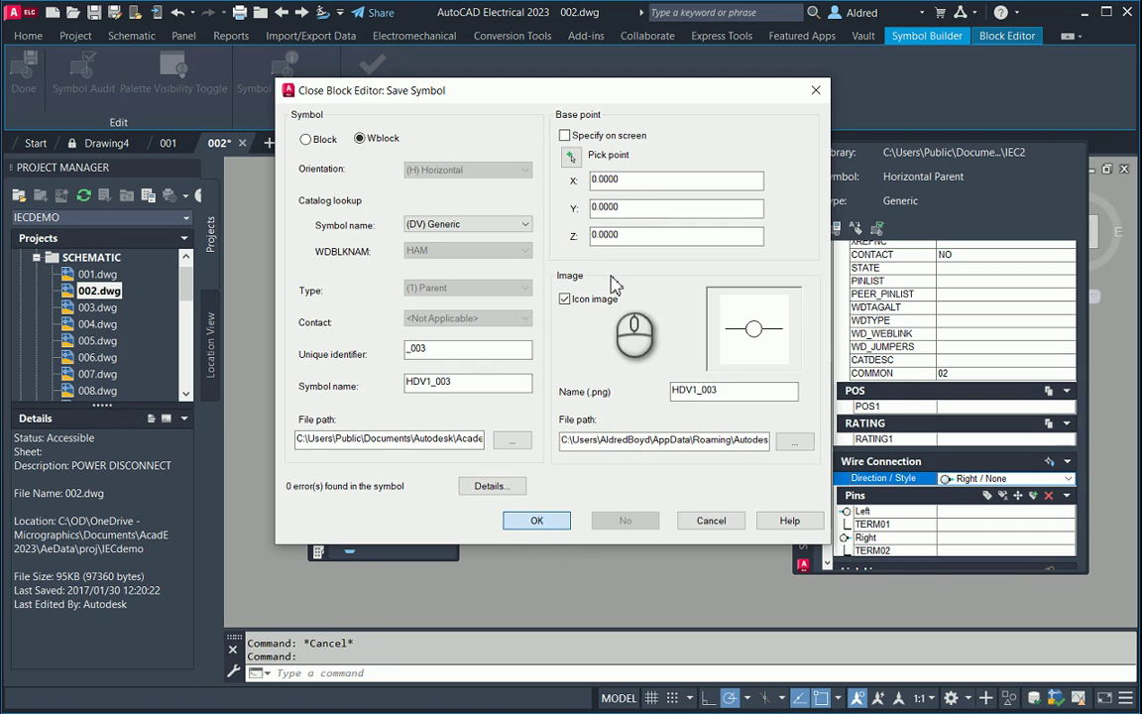
pyautogui.press('Return')
pyautogui.moveTo(684, 287); pyautogui.dragTo(661, 270)
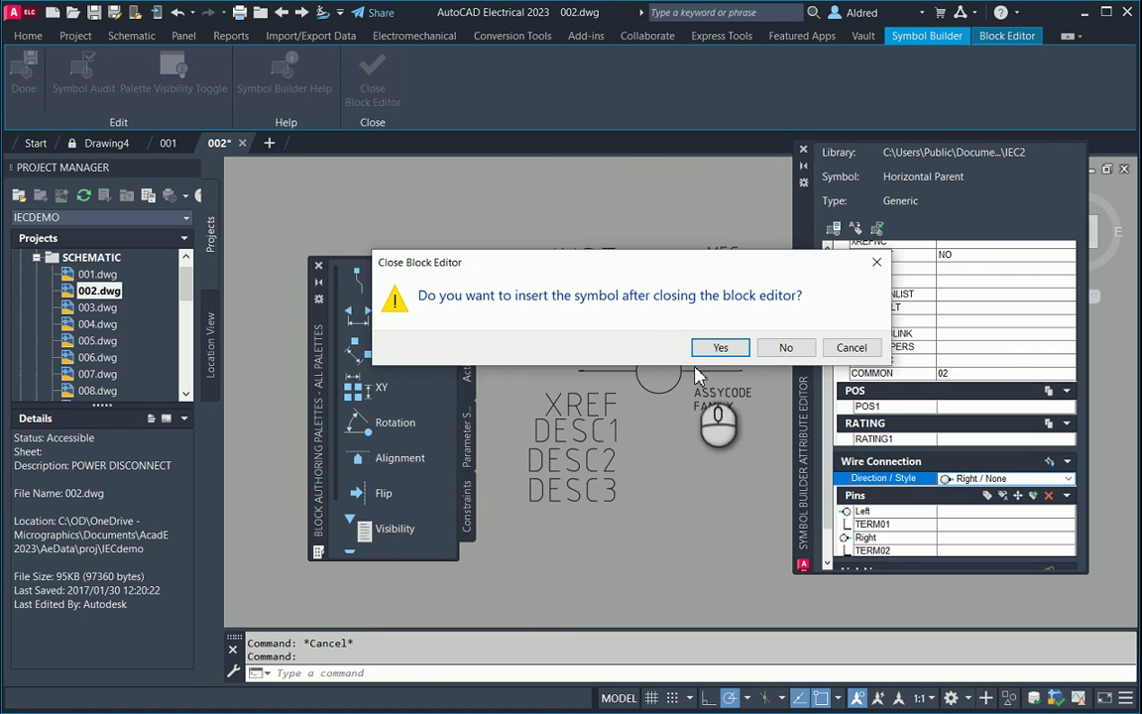
# Insert the closed symbol into 002.dwg between the wire ends
pyautogui.click(720, 347)
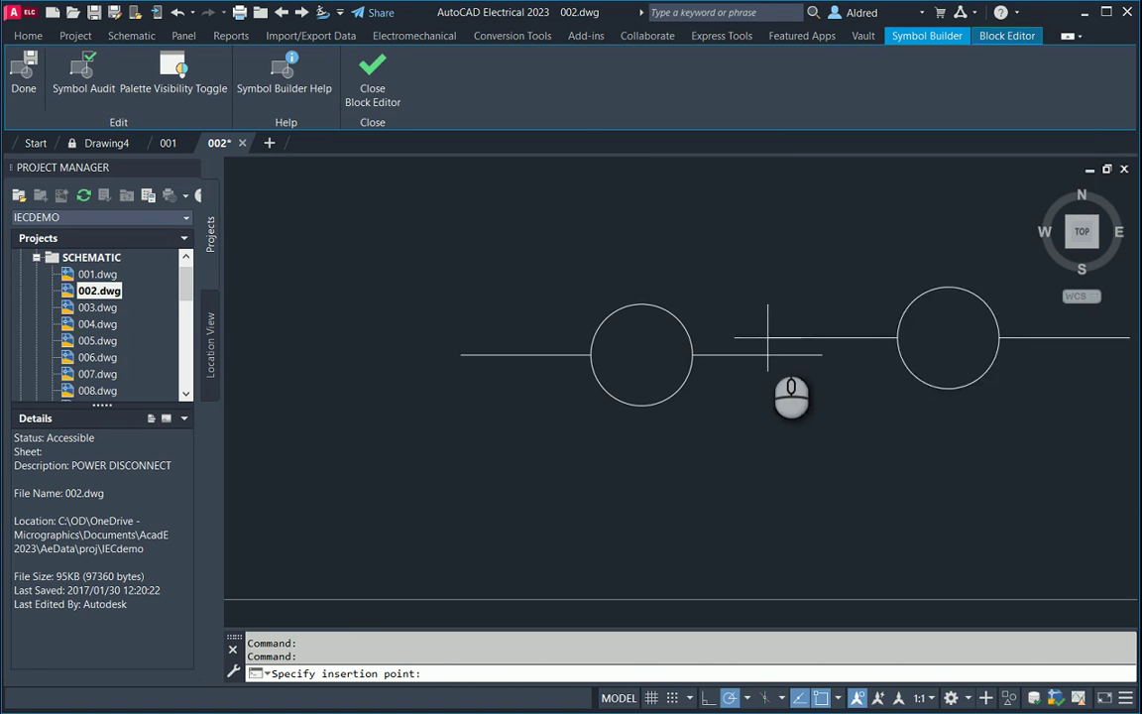
pyautogui.scroll(-5, 727, 349)
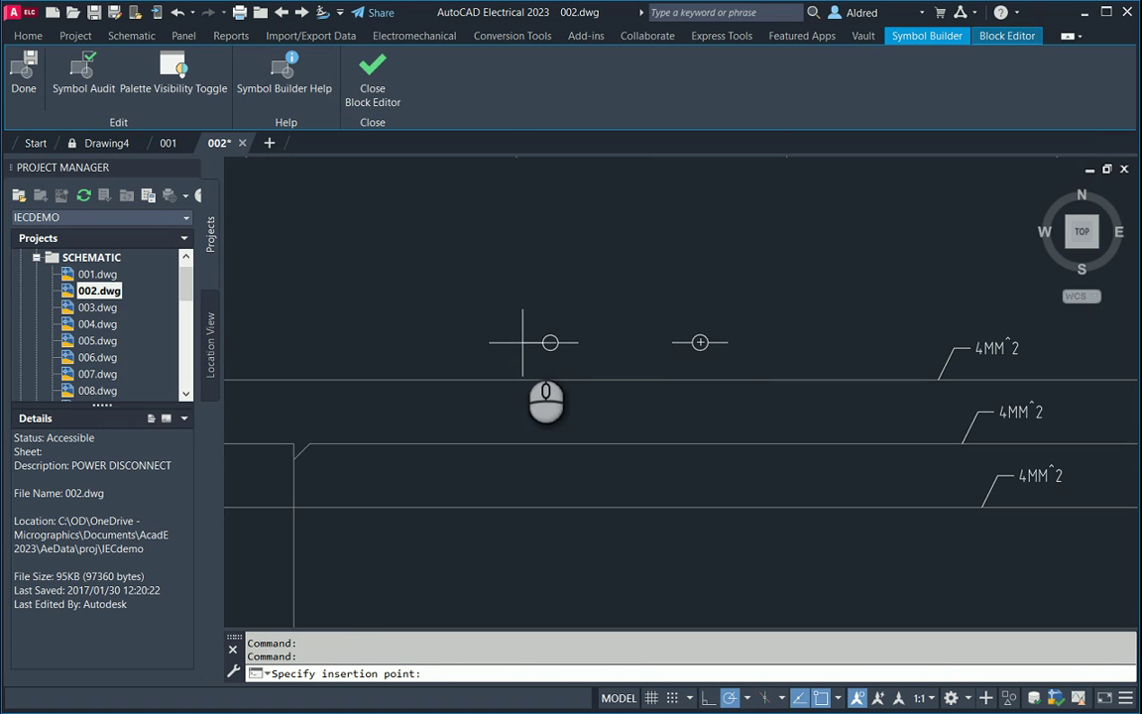
pyautogui.click(600, 342)
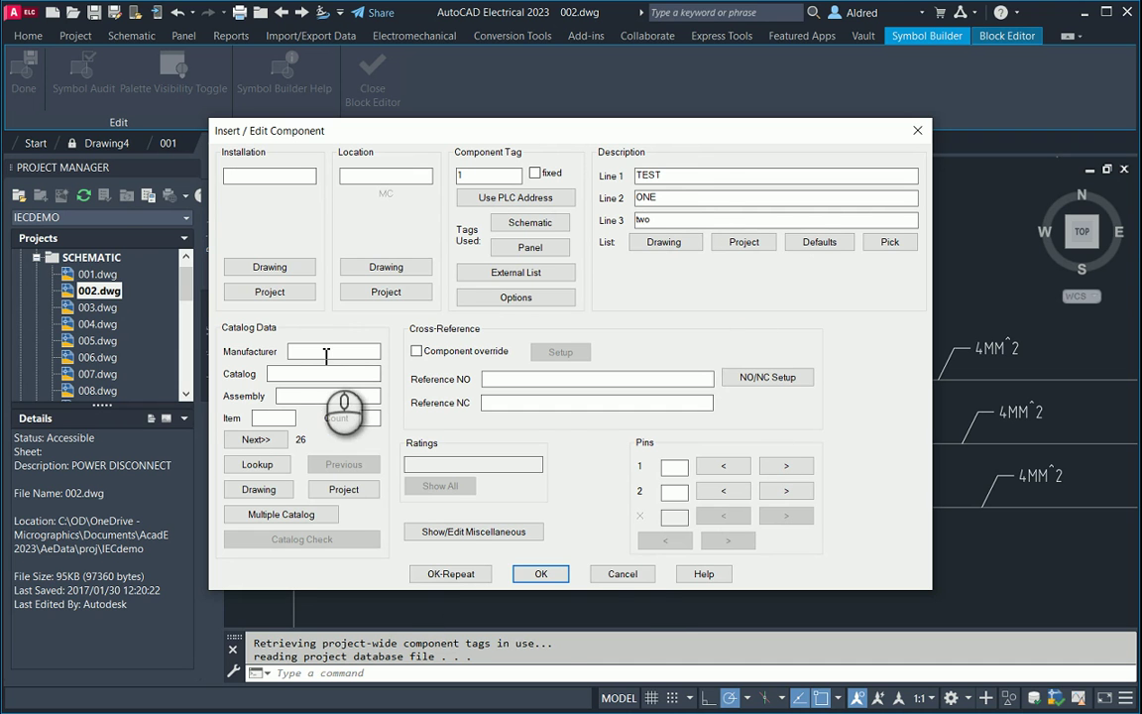
# Accept the component with description TEST, ONE, two so it's tagged -1
pyautogui.click(538, 574)
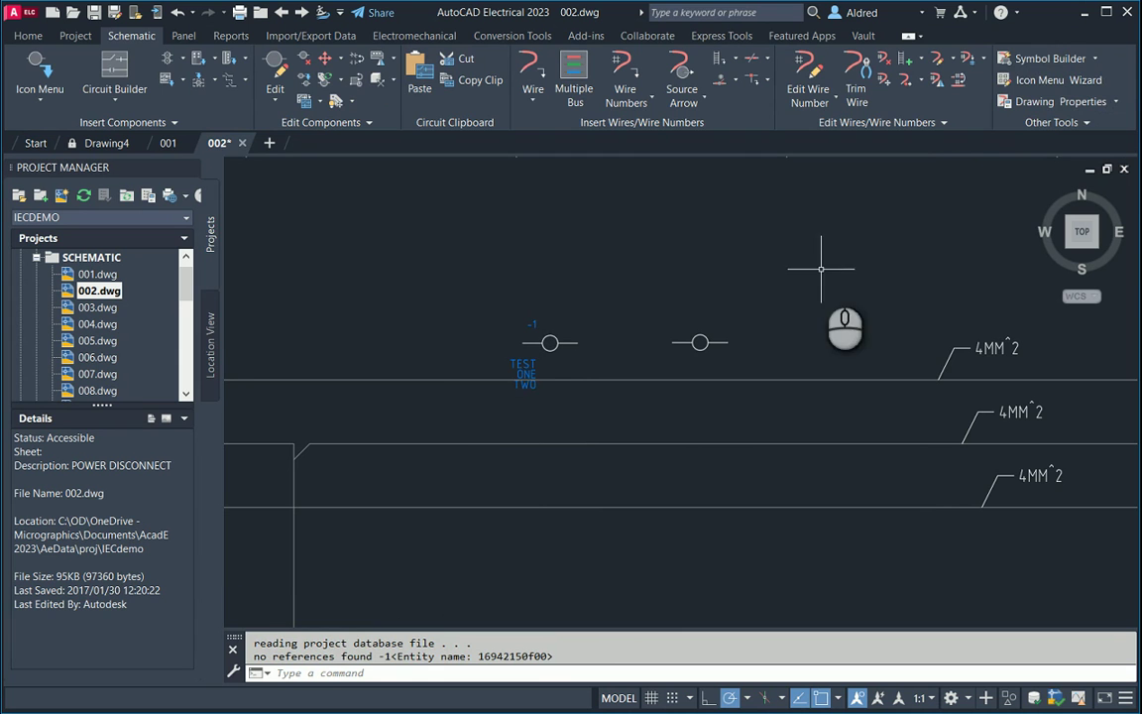
# Open the Icon Menu Wizard on the ACE_IEC_MENU.DAT menu file
pyautogui.click(1066, 83)
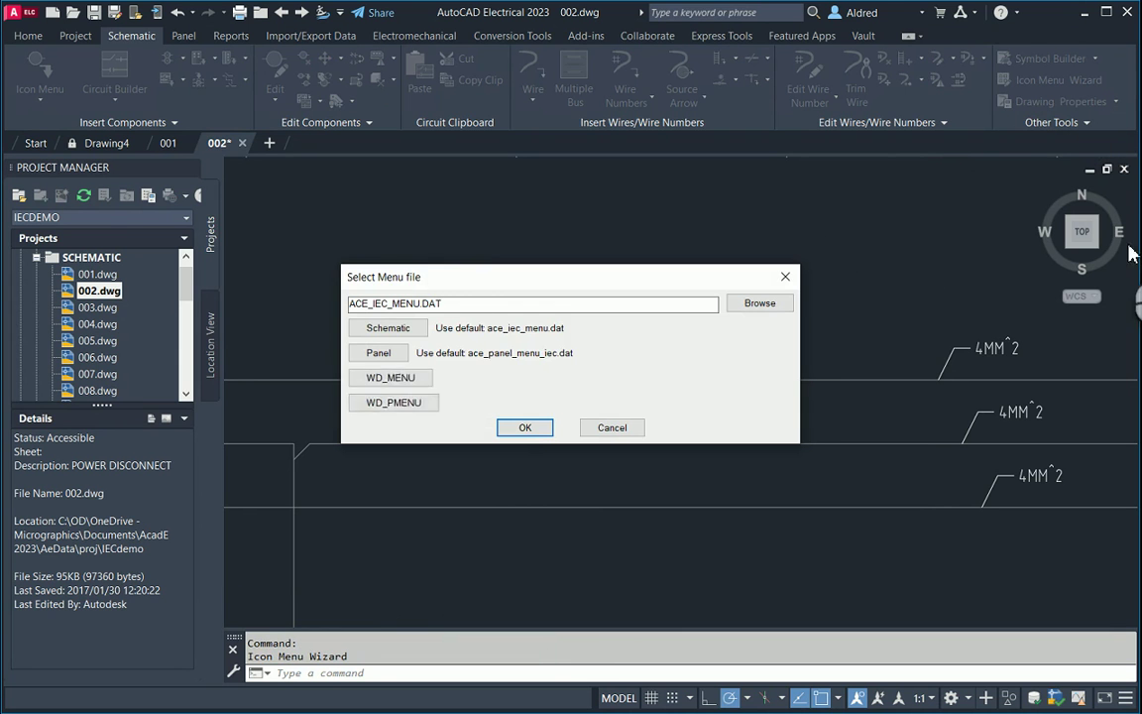
pyautogui.click(534, 429)
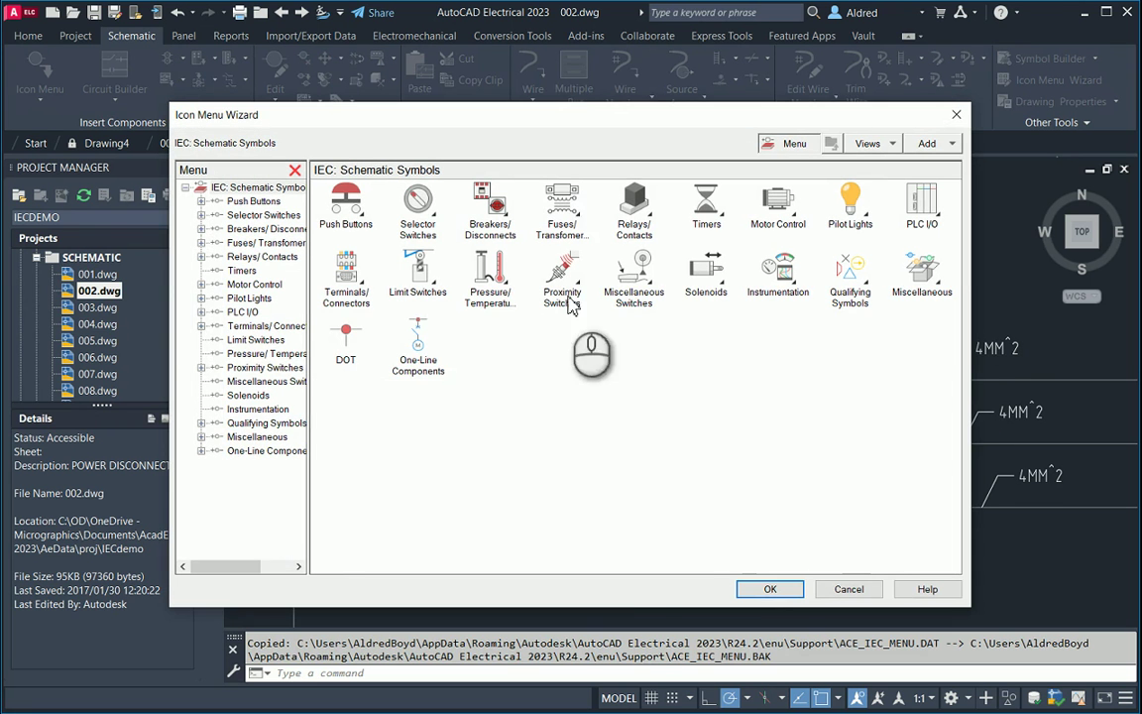
pyautogui.moveTo(574, 128); pyautogui.dragTo(562, 103)
# Add a component icon named Hori_1 using block HDV1_003 and its drawing image
pyautogui.click(942, 130)
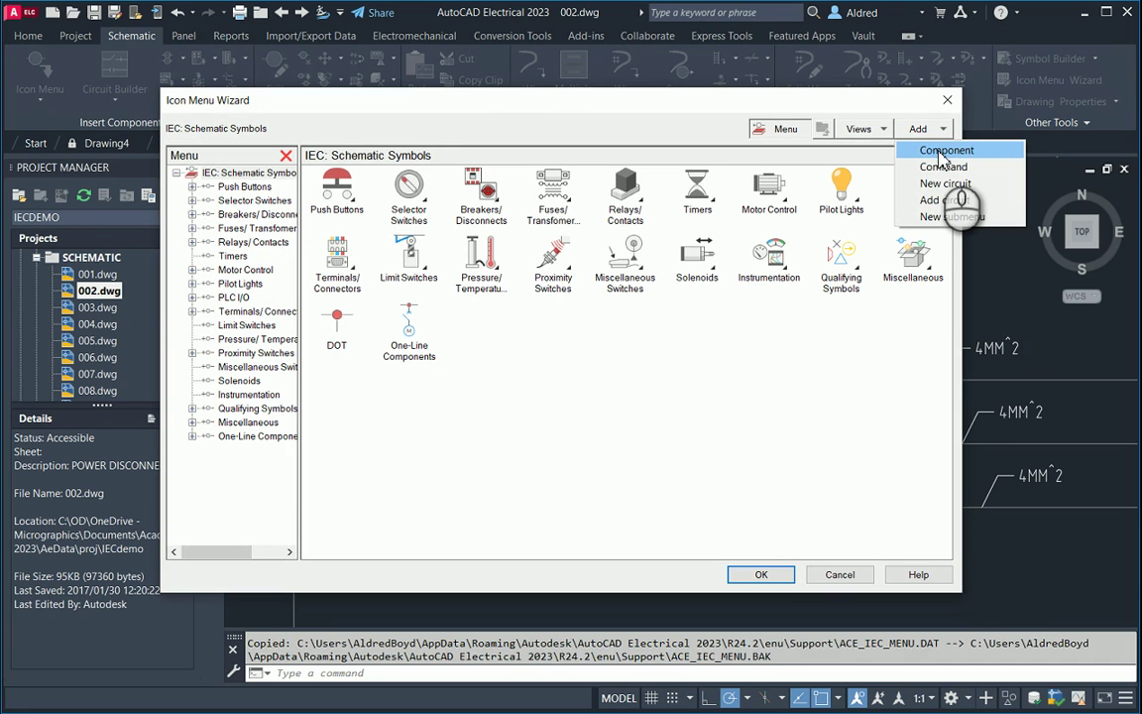
pyautogui.click(942, 153)
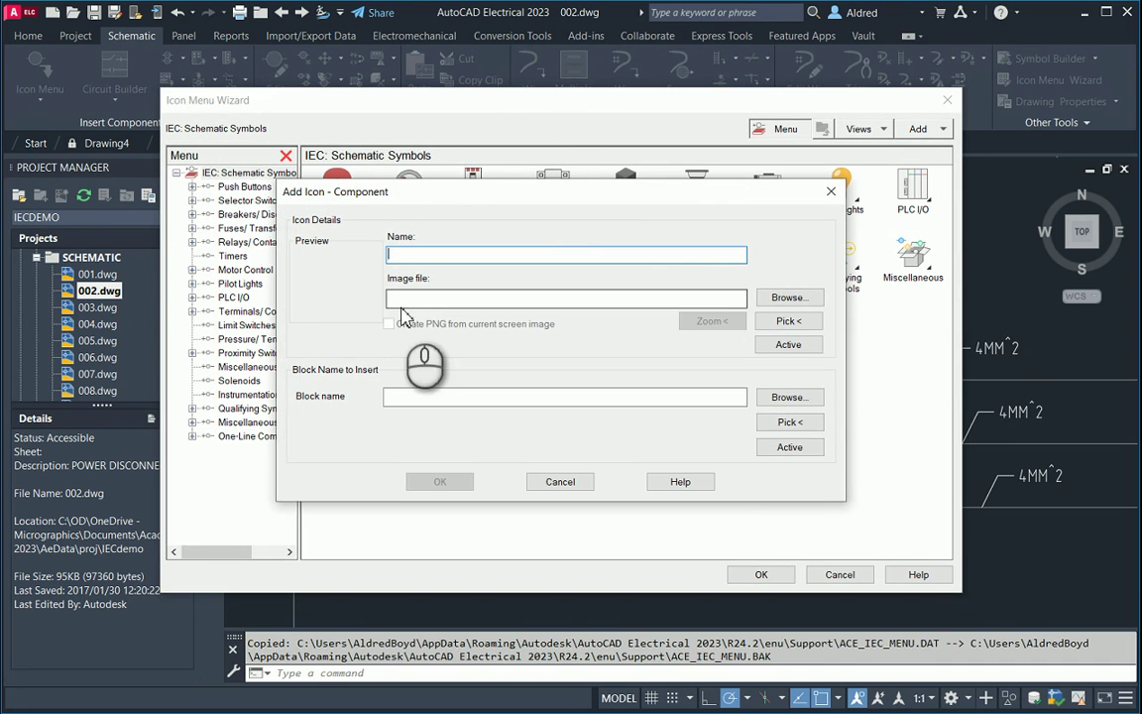
pyautogui.click(788, 322)
pyautogui.click(568, 344)
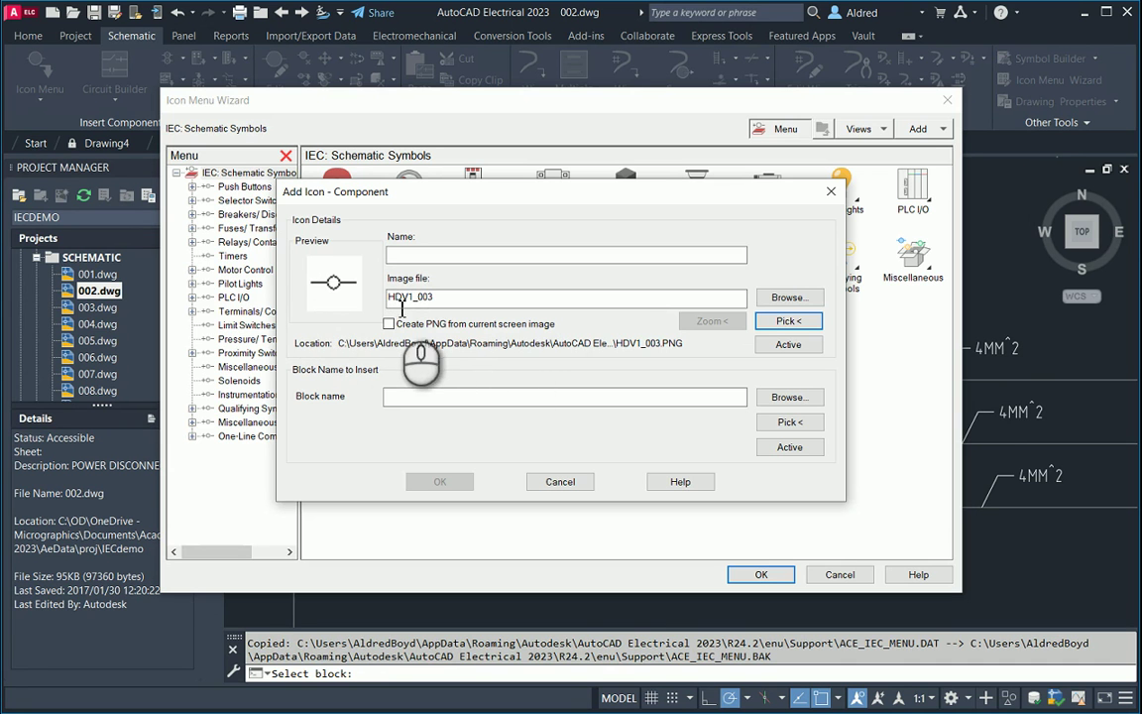
pyautogui.click(456, 258)
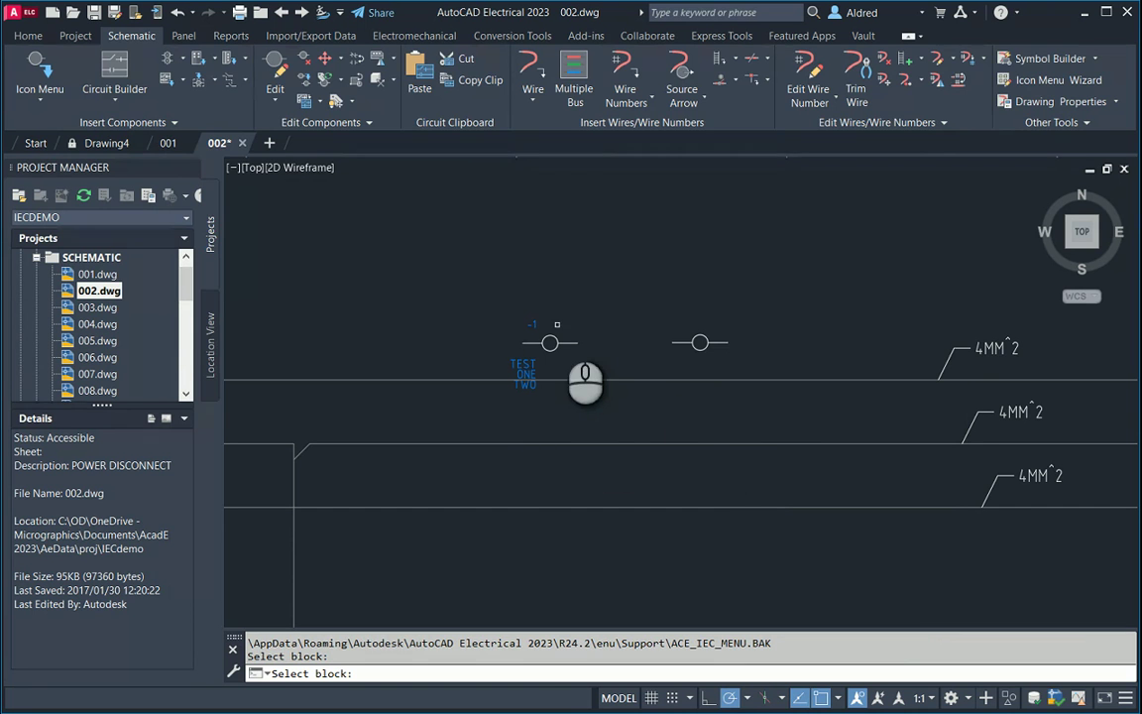
pyautogui.click(548, 343)
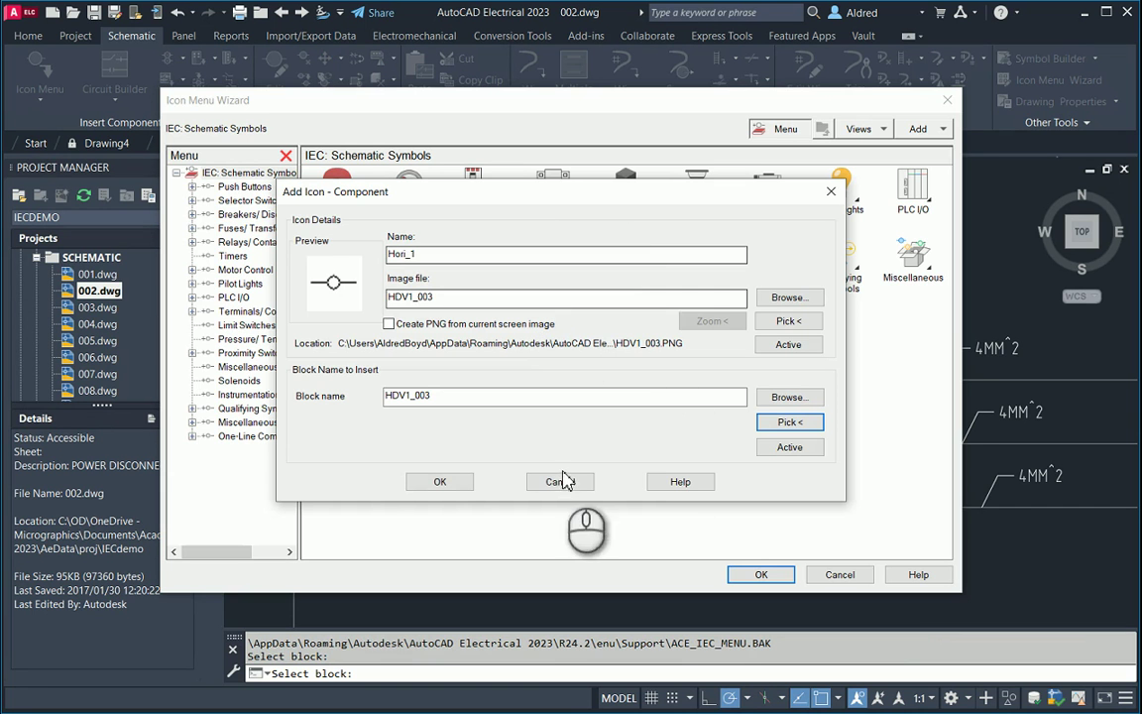
pyautogui.click(446, 483)
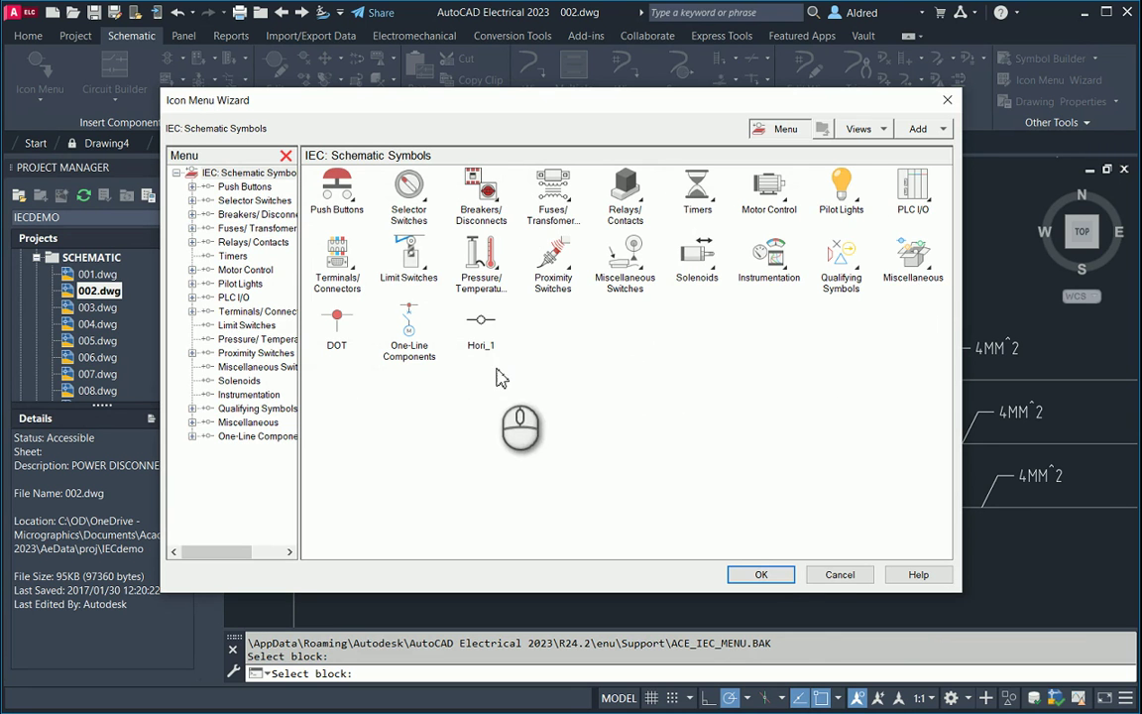
# Save the icon menu and insert Hori_1 onto the middle wire with default details
pyautogui.click(762, 575)
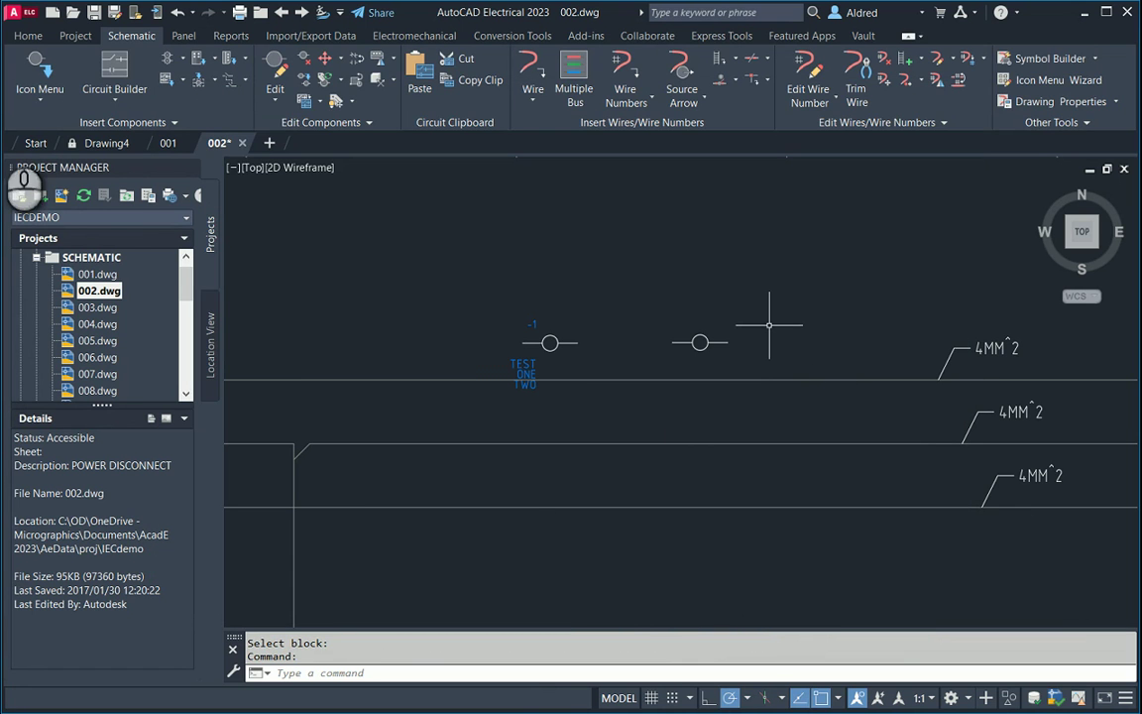
pyautogui.click(40, 71)
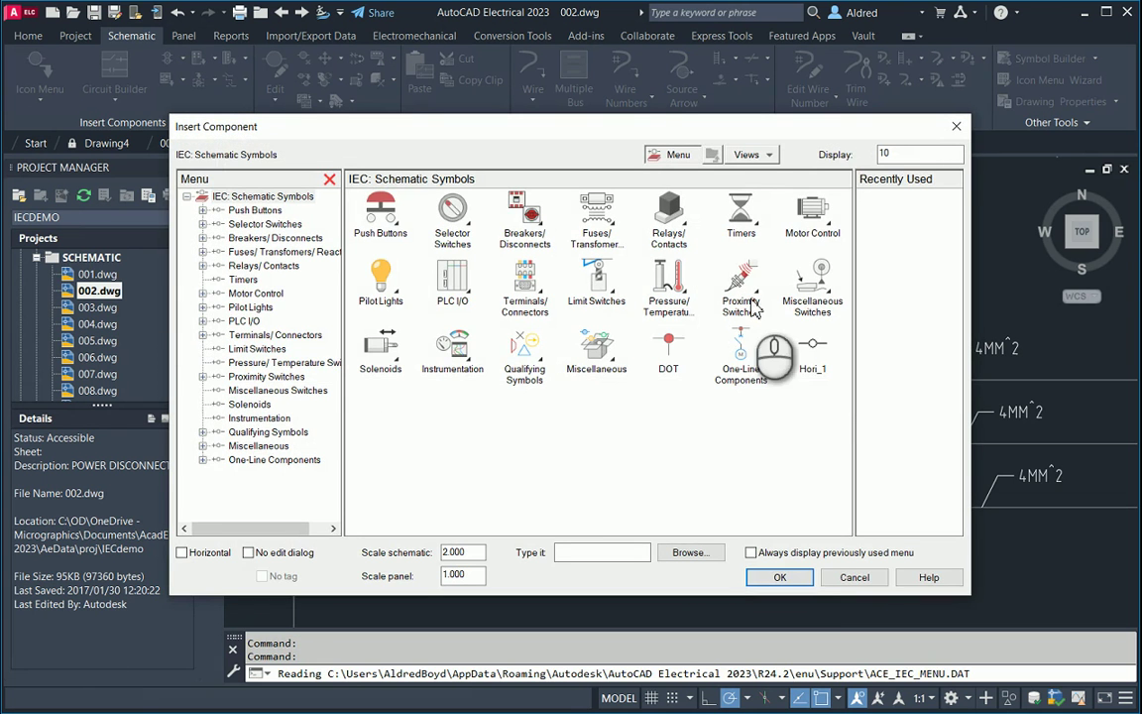
pyautogui.click(809, 347)
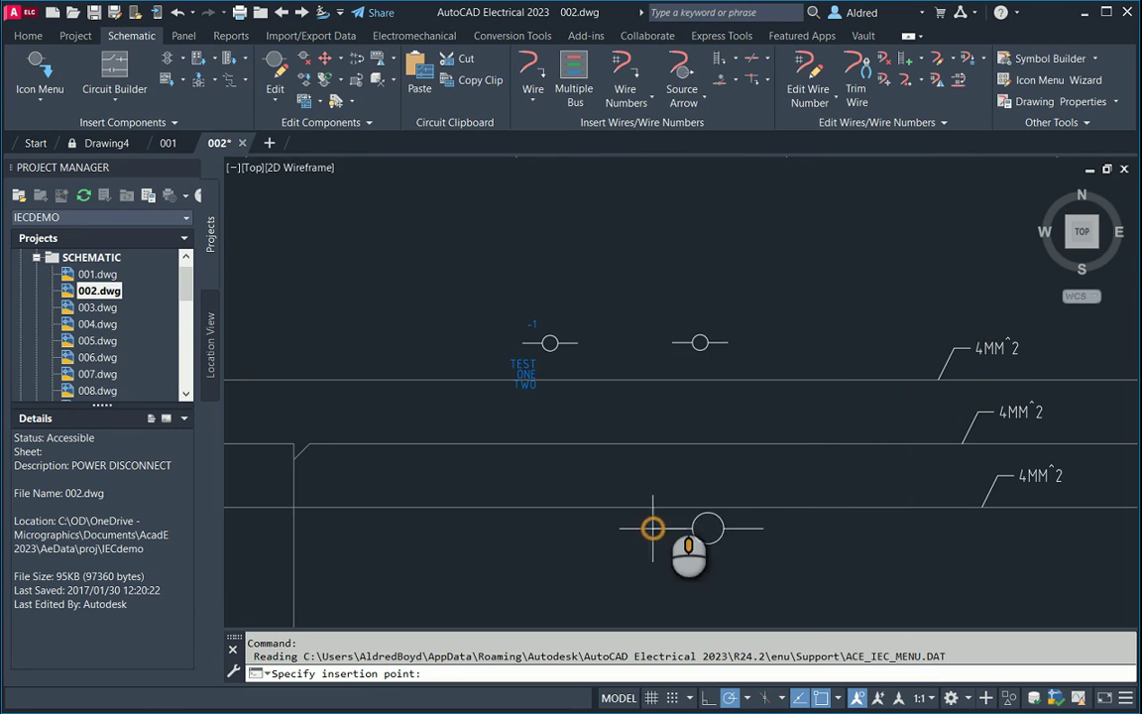
pyautogui.click(602, 374)
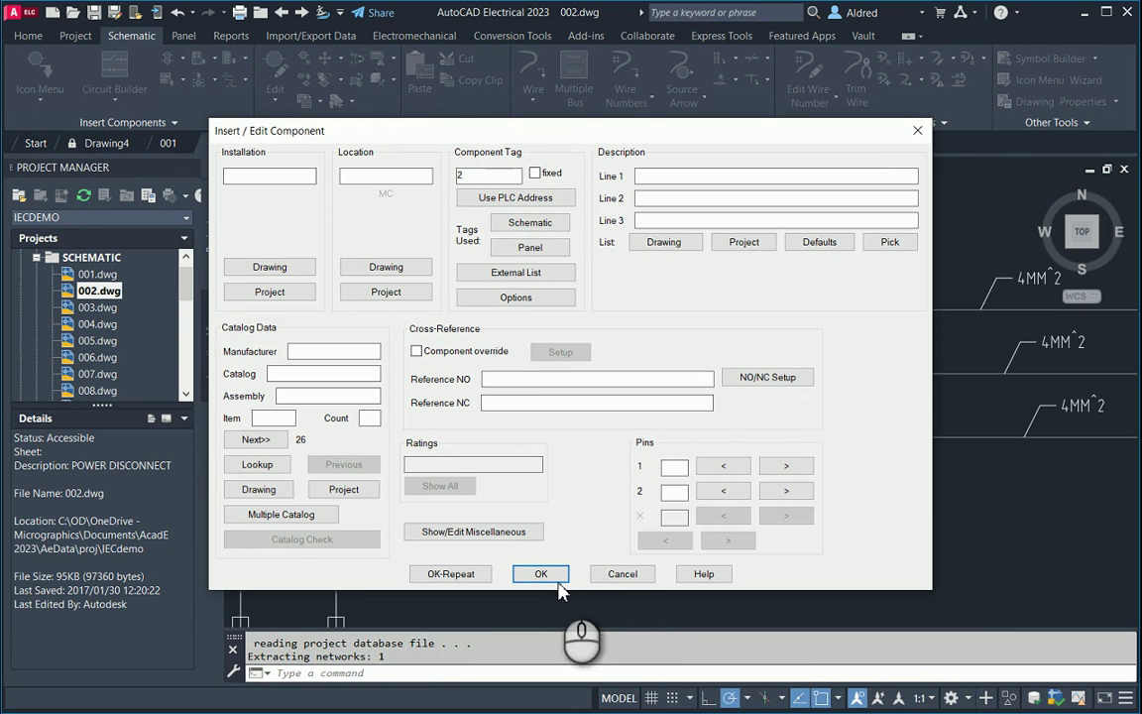
pyautogui.click(541, 573)
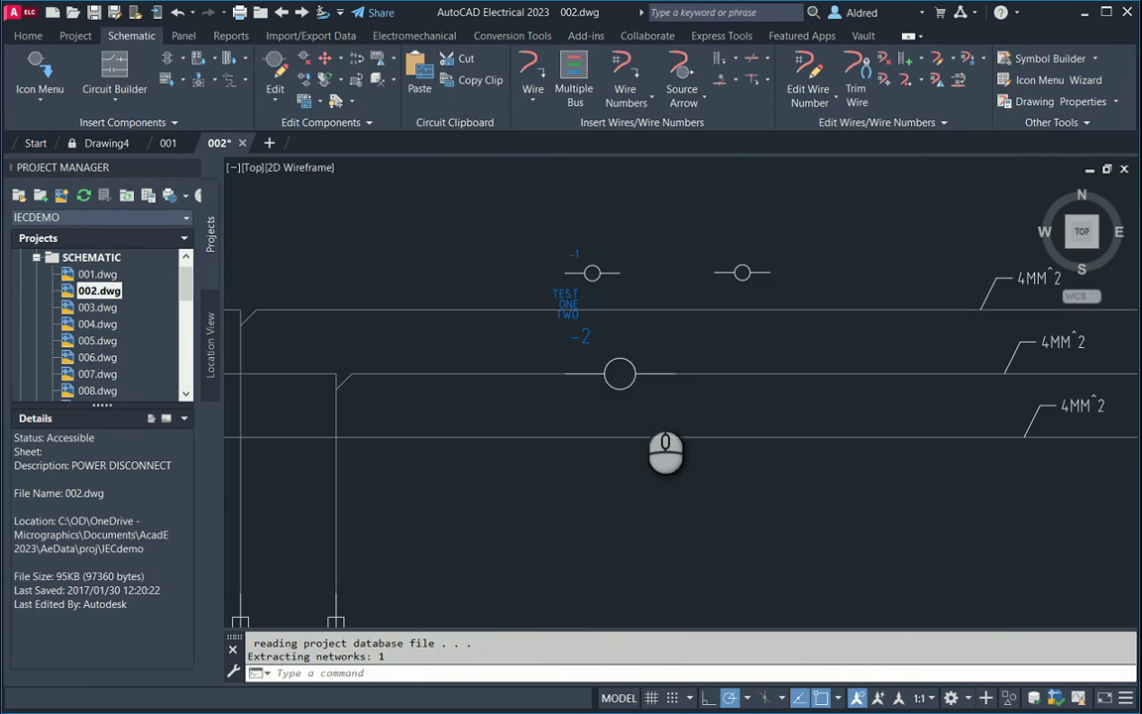
# Pan and zoom to inspect the inserted -2 symbol, then clear the selection
pyautogui.scroll(3, 657, 412)
pyautogui.scroll(-2, 663, 400)
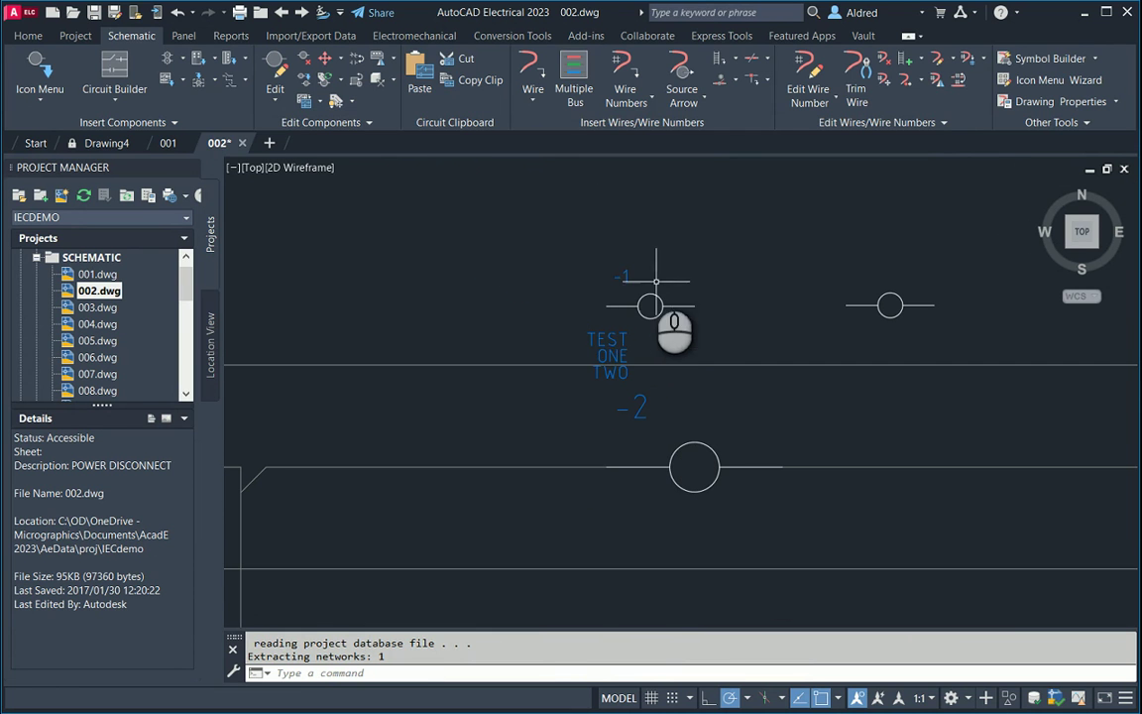
pyautogui.click(639, 394)
pyautogui.moveTo(638, 394); pyautogui.dragTo(722, 245, button='middle')
pyautogui.scroll(-3, 721, 245)
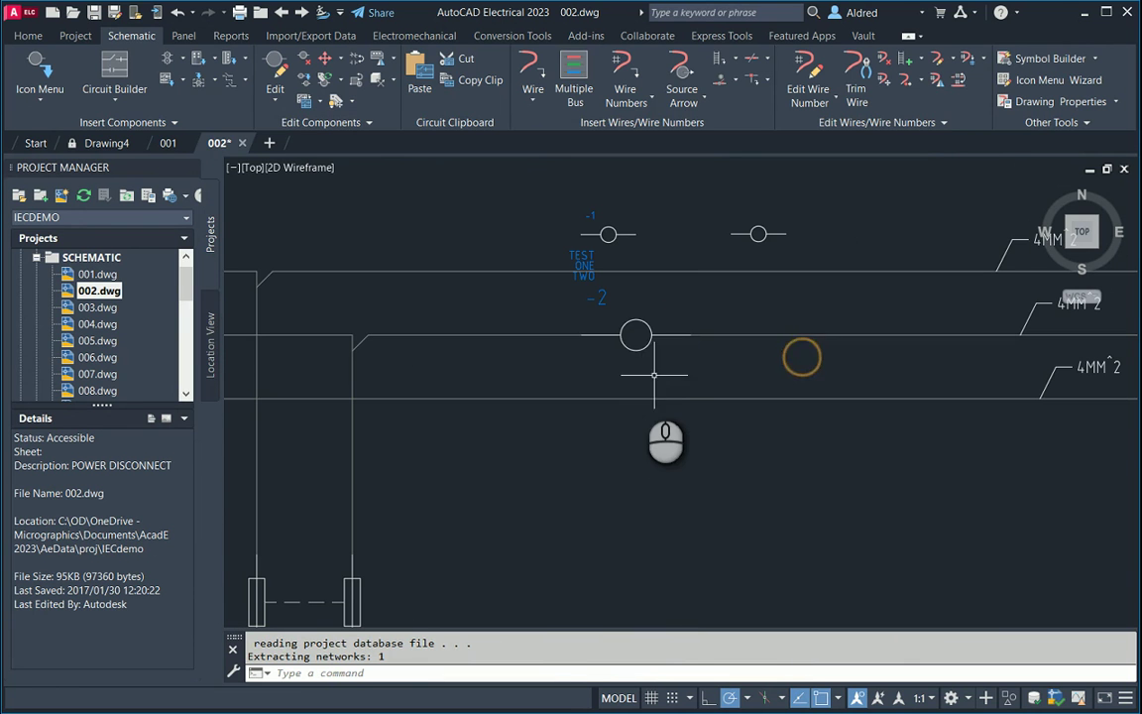
pyautogui.click(645, 327)
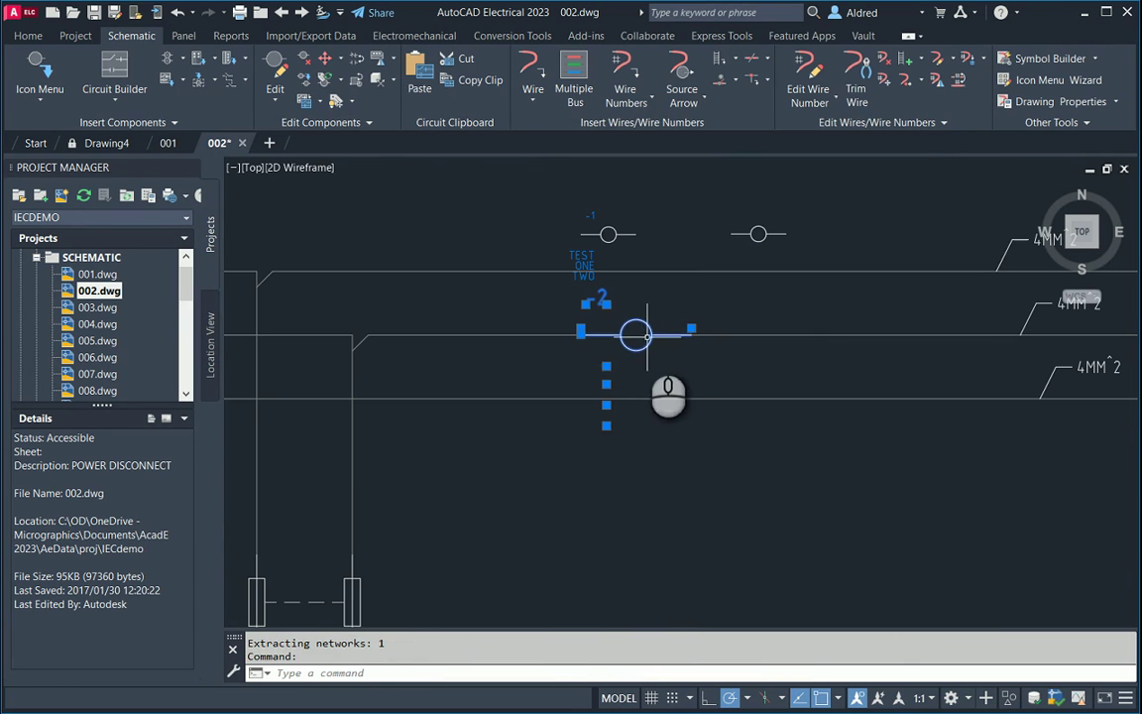
pyautogui.press('Escape')
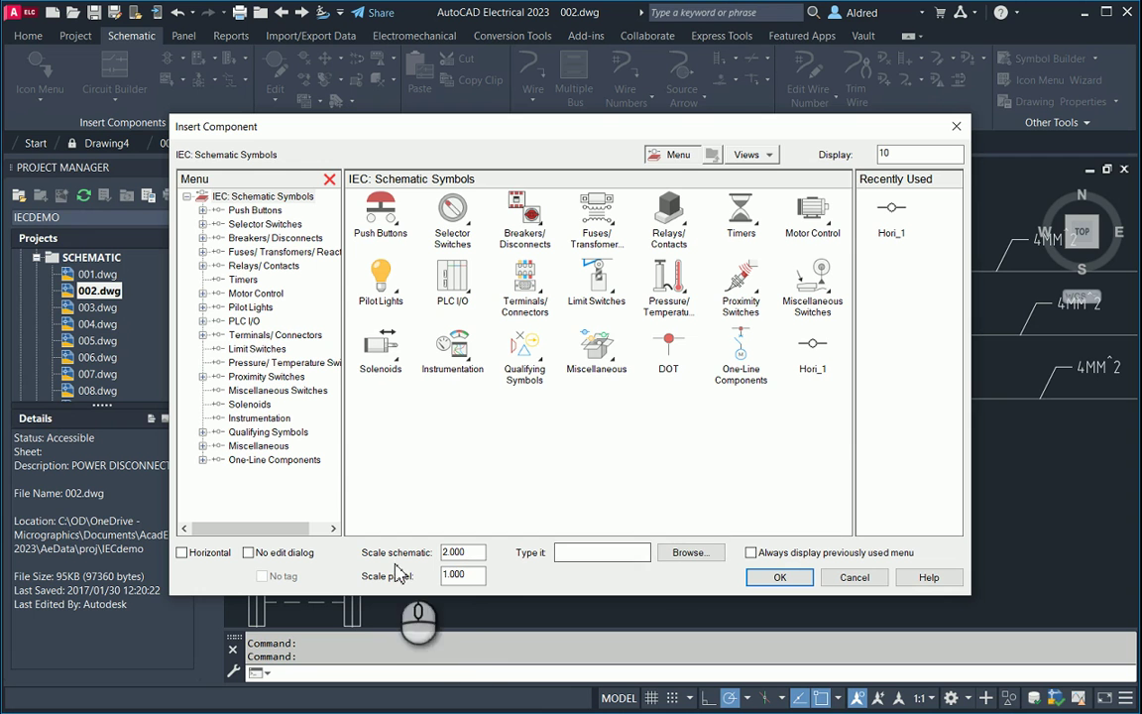
# Set schematic scale from 2.000 to 1 and place Hori_1 on a lower wire
pyautogui.doubleClick(474, 552)
pyautogui.write('1')
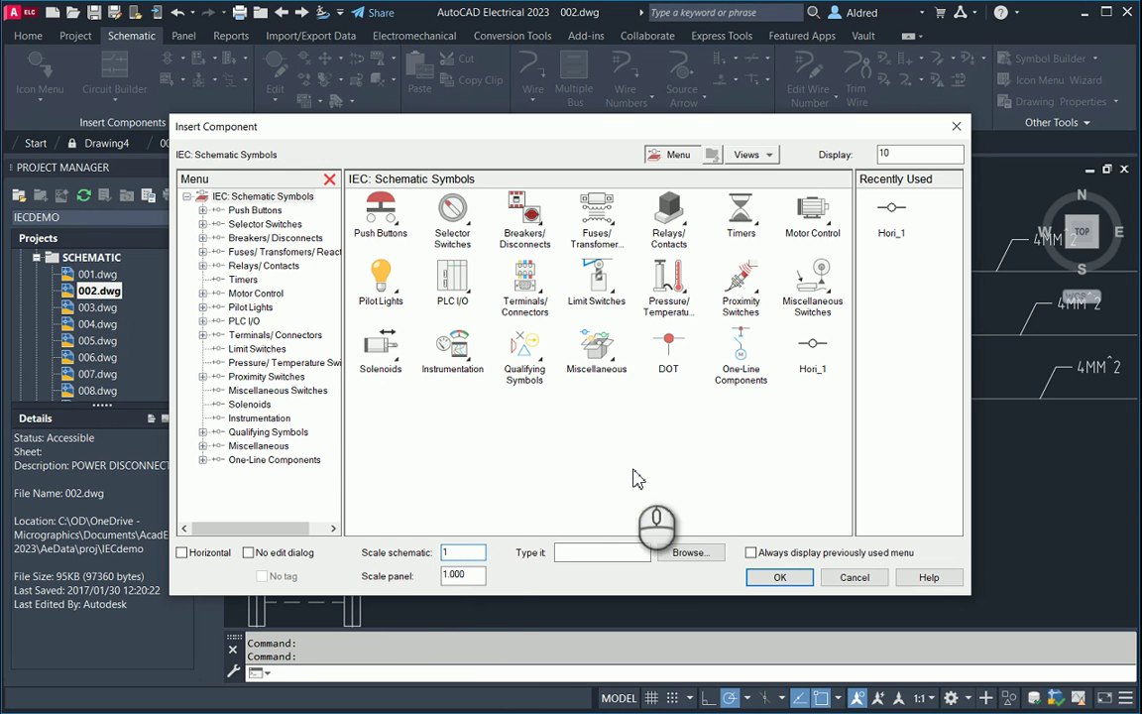
pyautogui.click(812, 349)
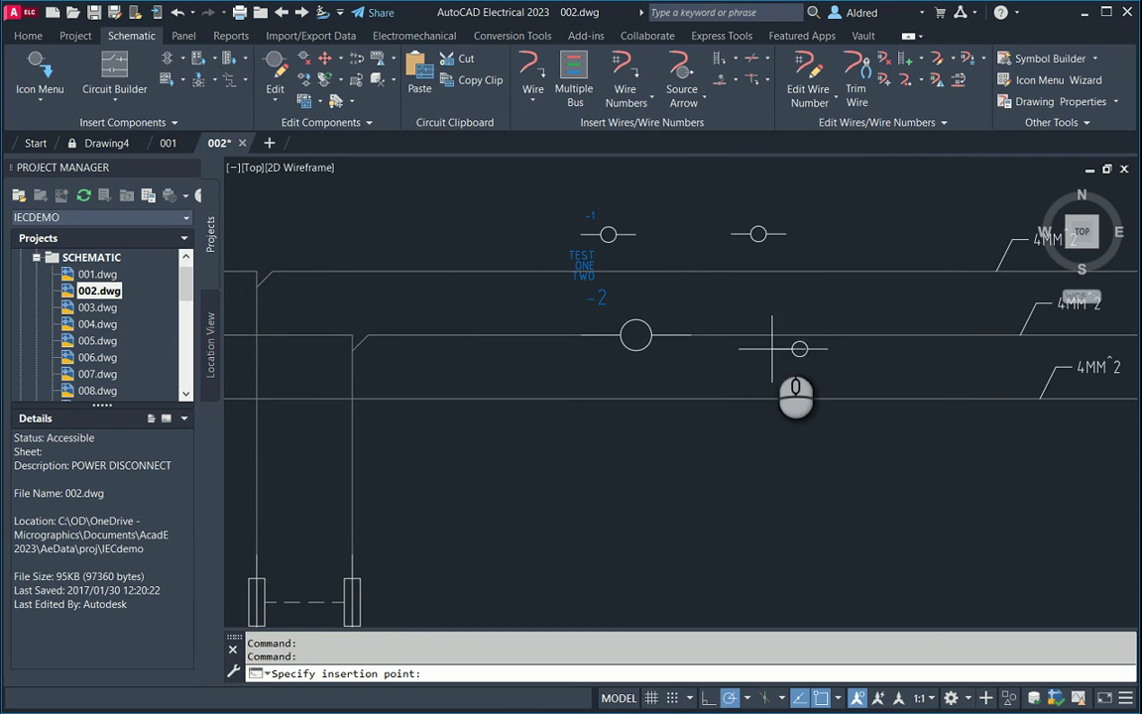
pyautogui.moveTo(759, 469); pyautogui.dragTo(748, 495, button='middle')
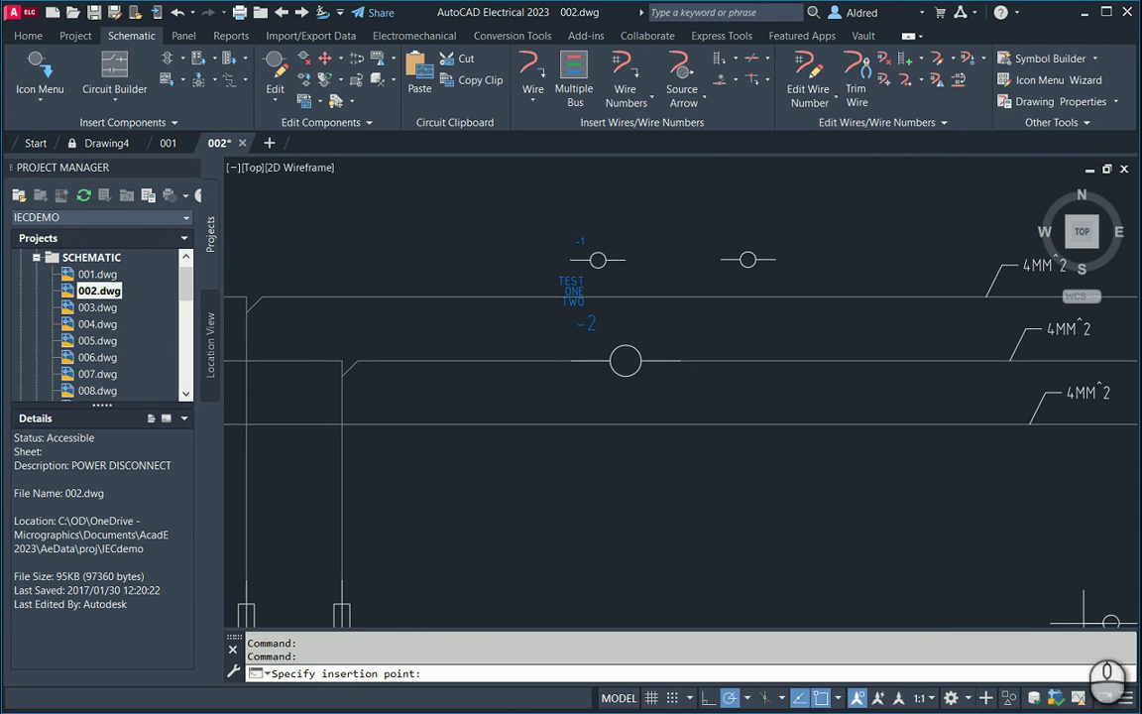
pyautogui.click(829, 393)
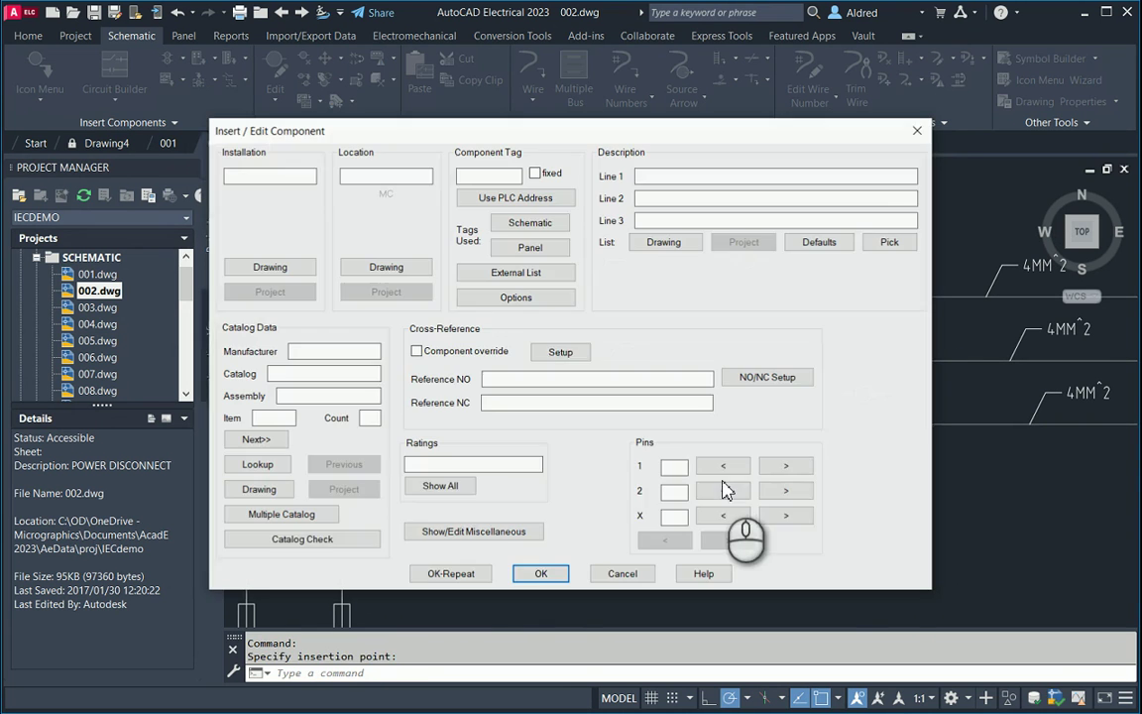